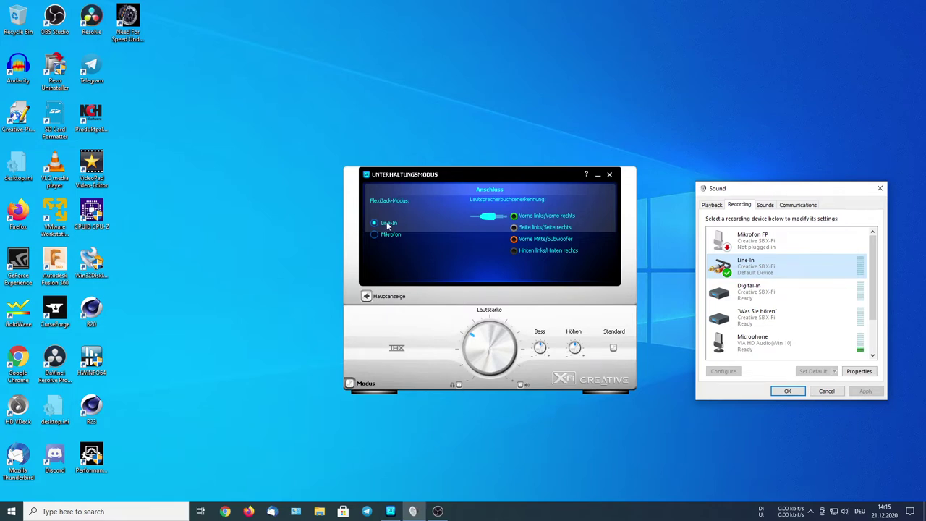
Step: Examine the level and general properties of the Line-In recording device, and close its properties
double_click(747, 269)
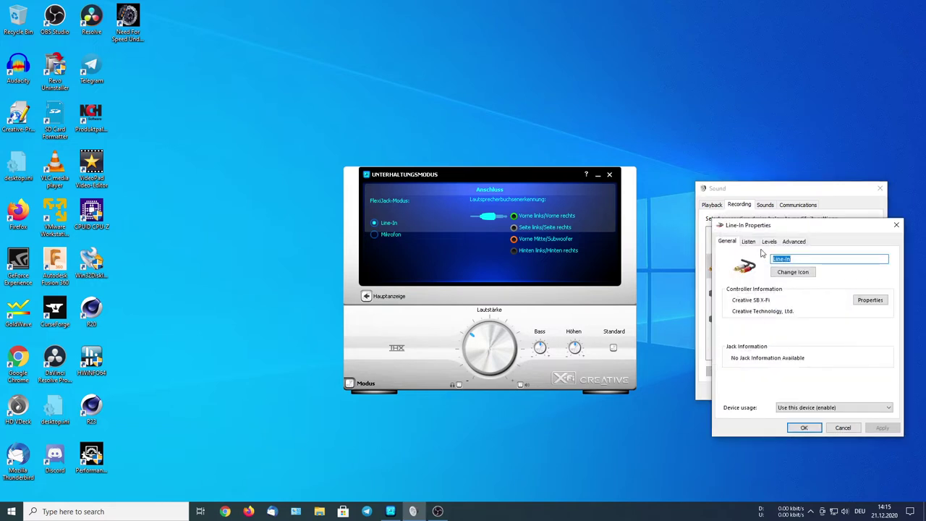
left_click(769, 242)
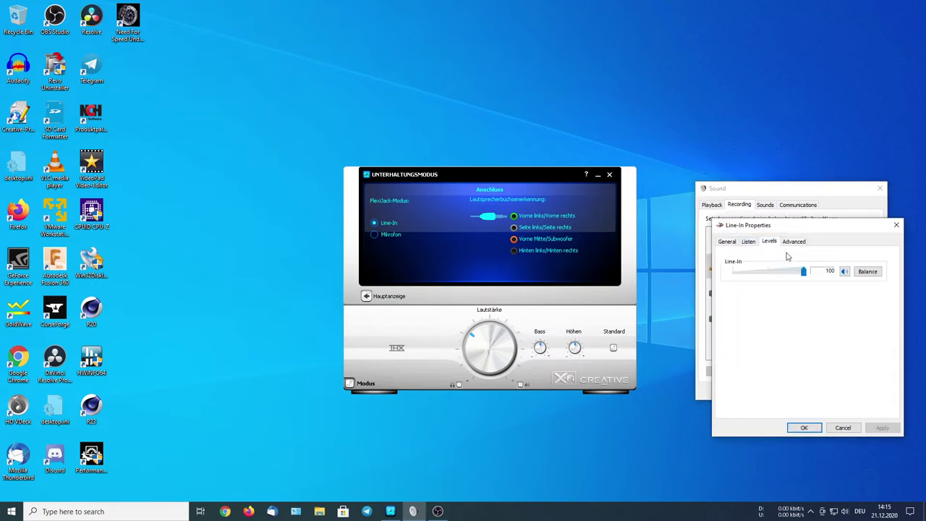
left_click(727, 245)
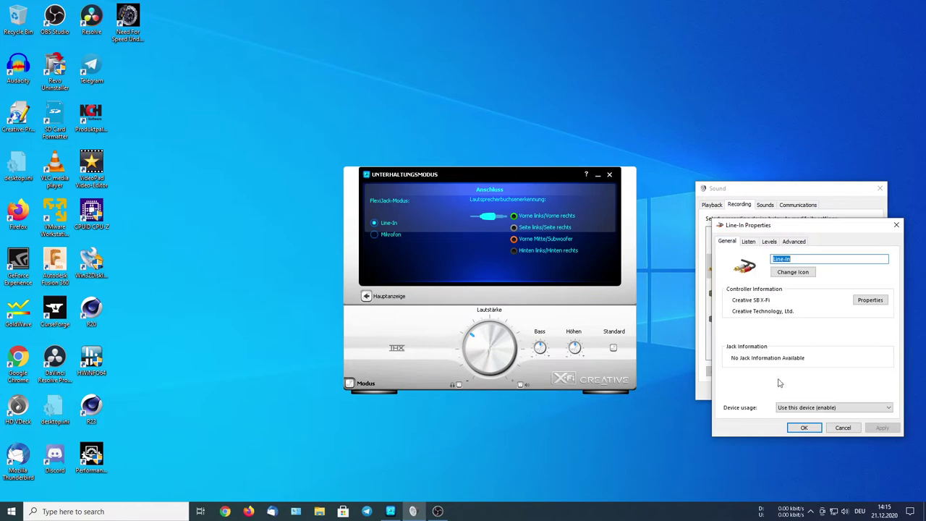
left_click(802, 429)
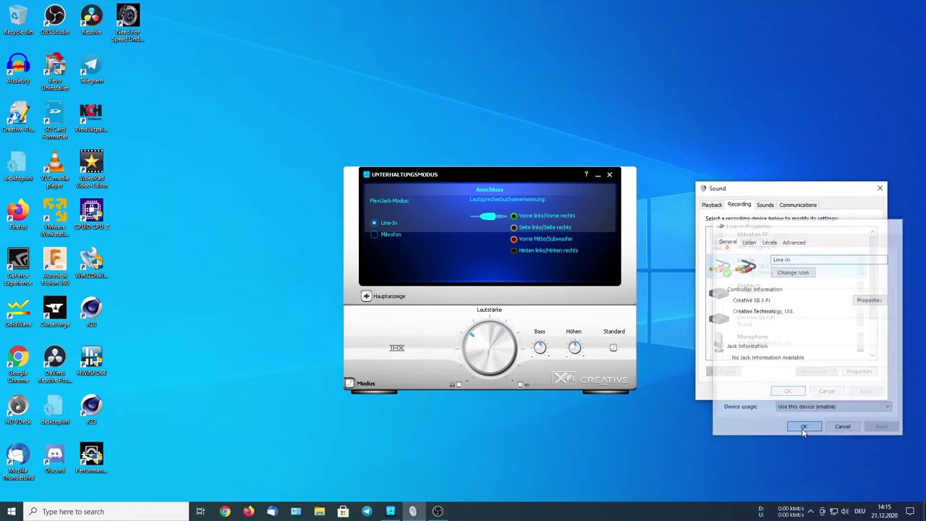
Step: Open Audacity, dismiss the welcome dialog and choose Line-In (Creative SB X-Fi) as the recording device
double_click(17, 72)
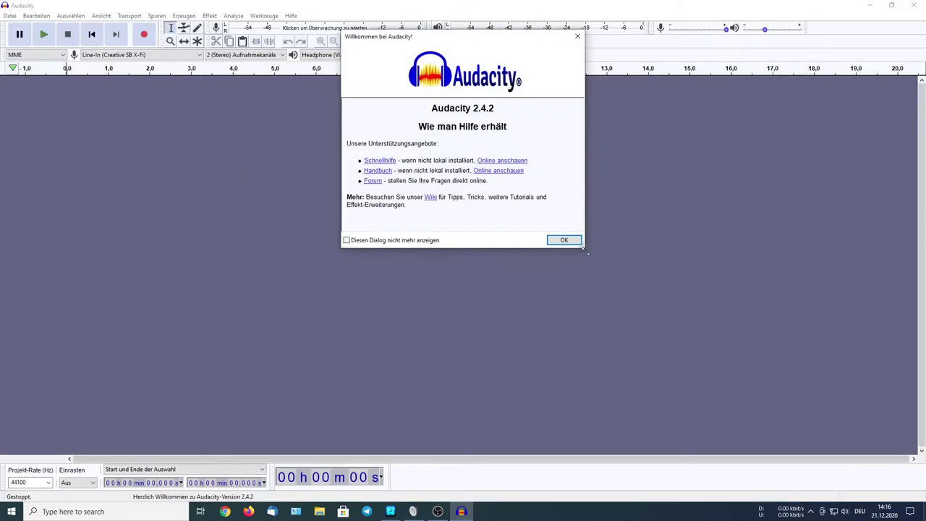
left_click(563, 239)
left_click(168, 55)
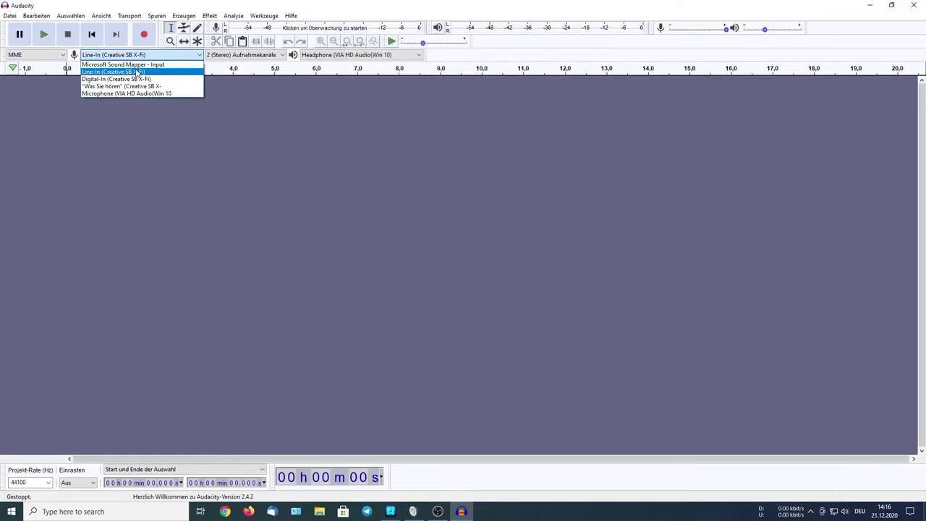
left_click(137, 72)
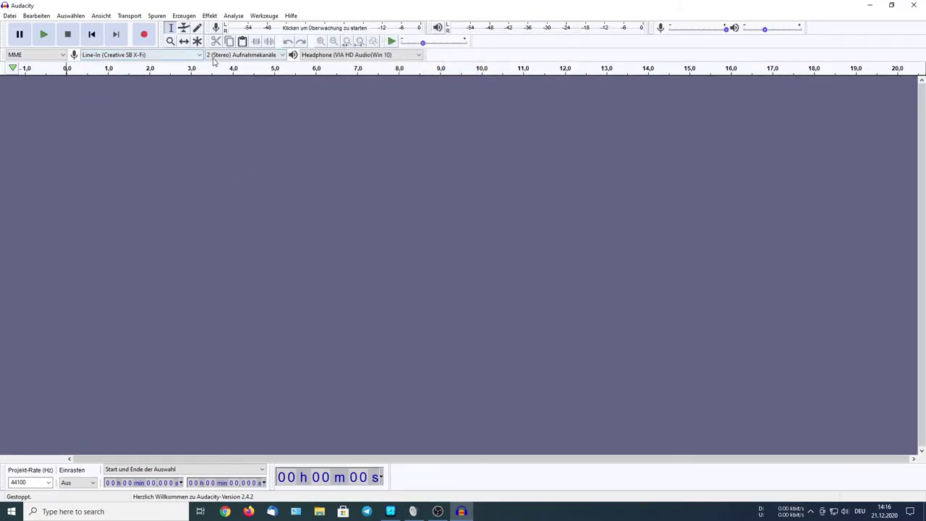
Step: Start monitoring the input level, and record about 7 seconds of stereo audio from Line-In
left_click(215, 27)
left_click(238, 39)
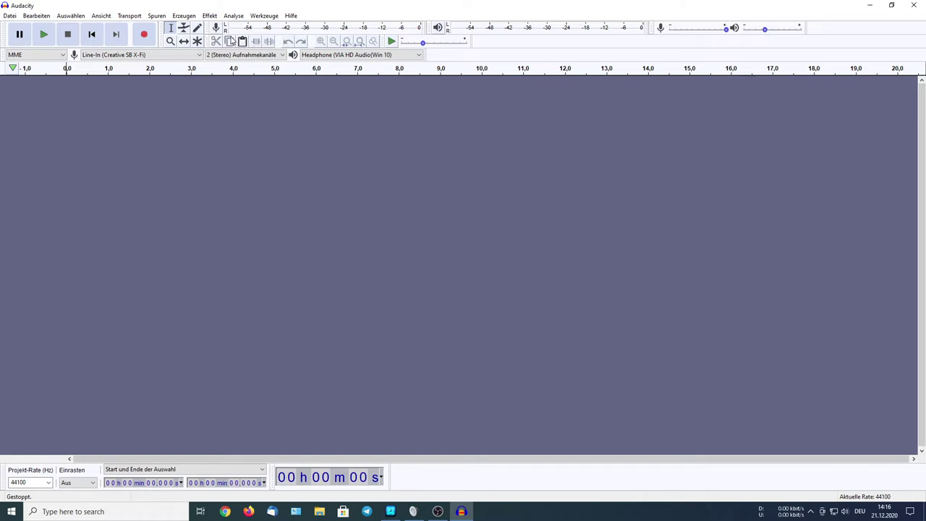
left_click(144, 37)
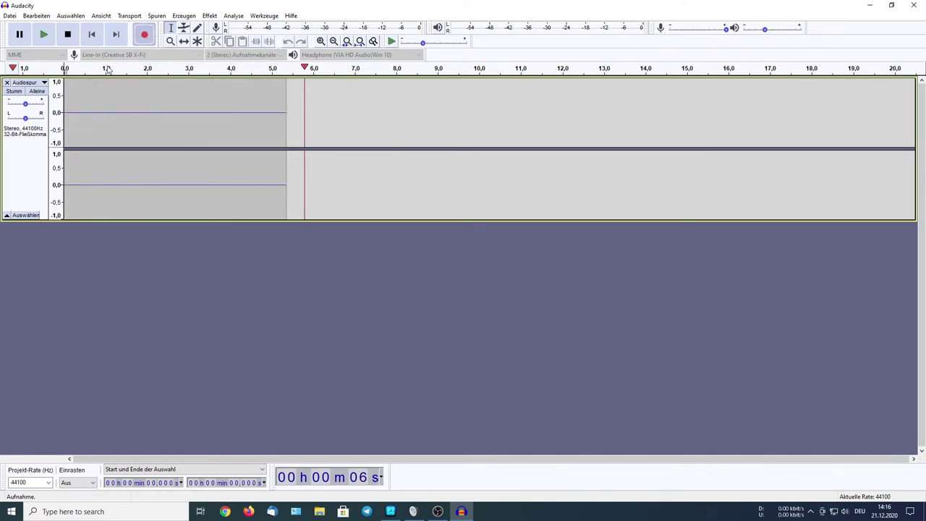
left_click(68, 36)
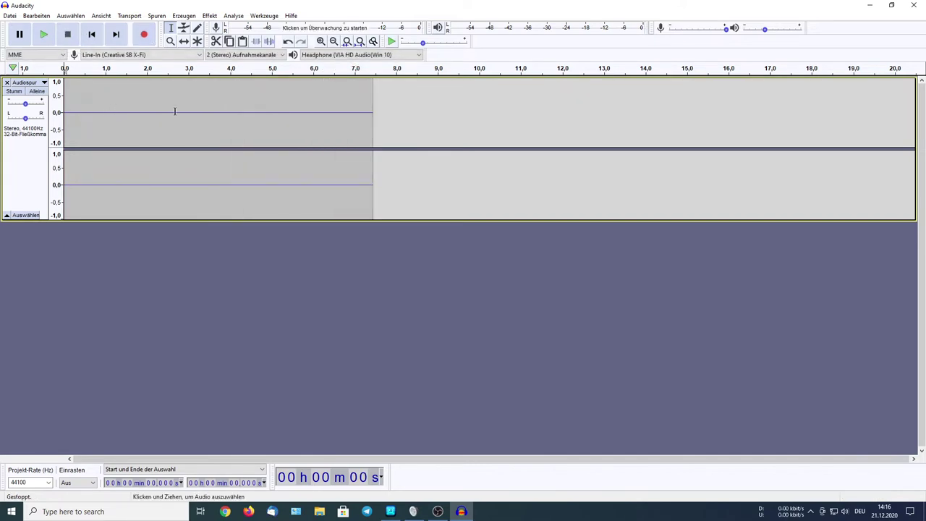
Step: Examine the recorded waveform down to its individual samples with the Zoom tool
left_click(170, 41)
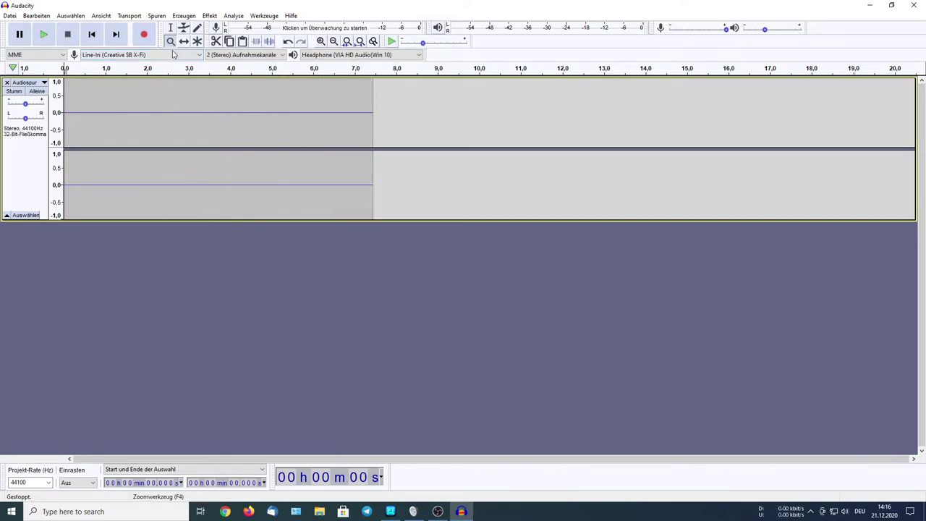
left_click(193, 111)
left_click(193, 111)
left_click(193, 112)
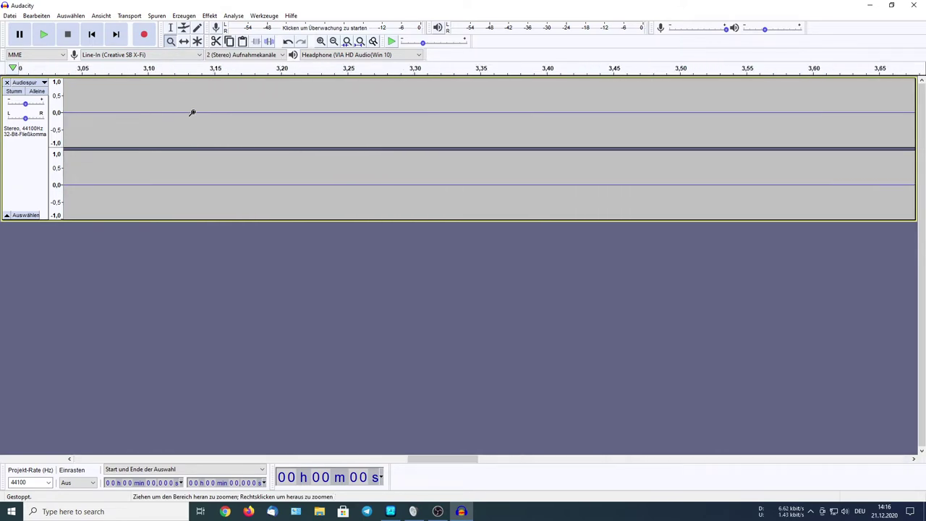
left_click(192, 112)
left_click(193, 112)
left_click(192, 112)
left_click(193, 112)
left_click(192, 112)
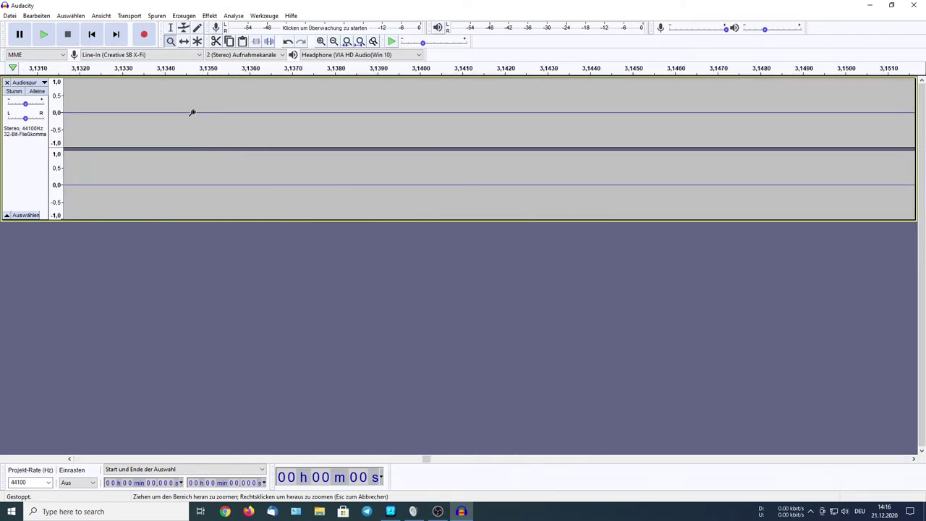
left_click(192, 112)
left_click(193, 112)
right_click(193, 113)
left_click(237, 116)
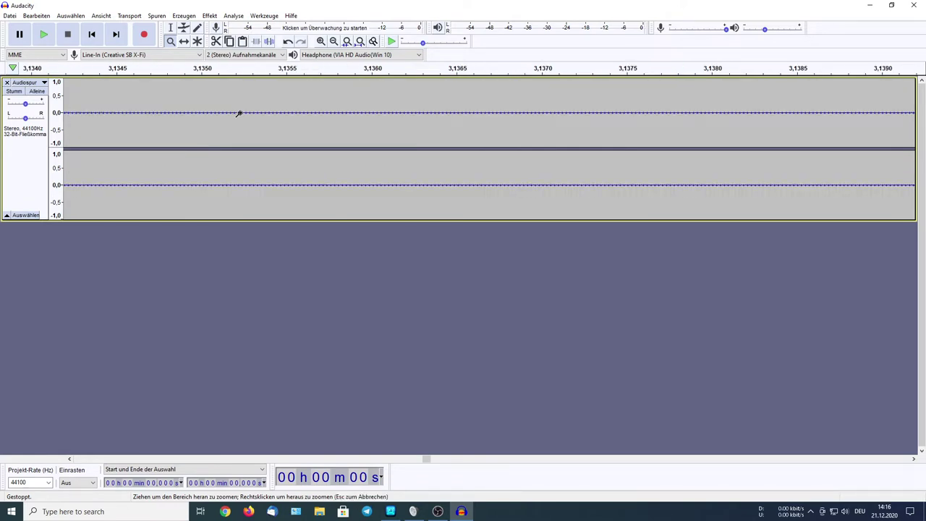
left_click(237, 115)
left_click(237, 116)
left_click(238, 115)
left_click(239, 114)
left_click(239, 115)
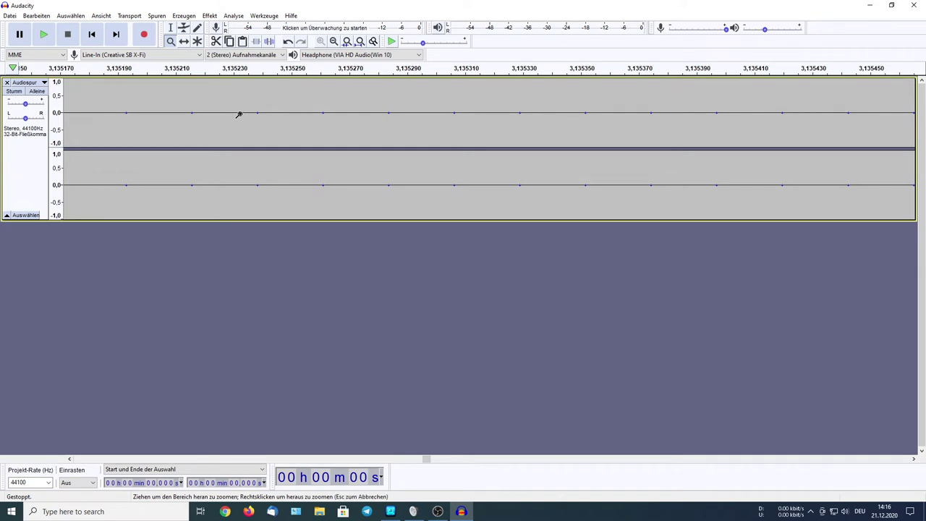
Step: Zoom back out from the samples until the whole recording fits in the timeline, checking both channels for signal
right_click(239, 114)
right_click(239, 114)
right_click(238, 115)
right_click(239, 114)
right_click(239, 114)
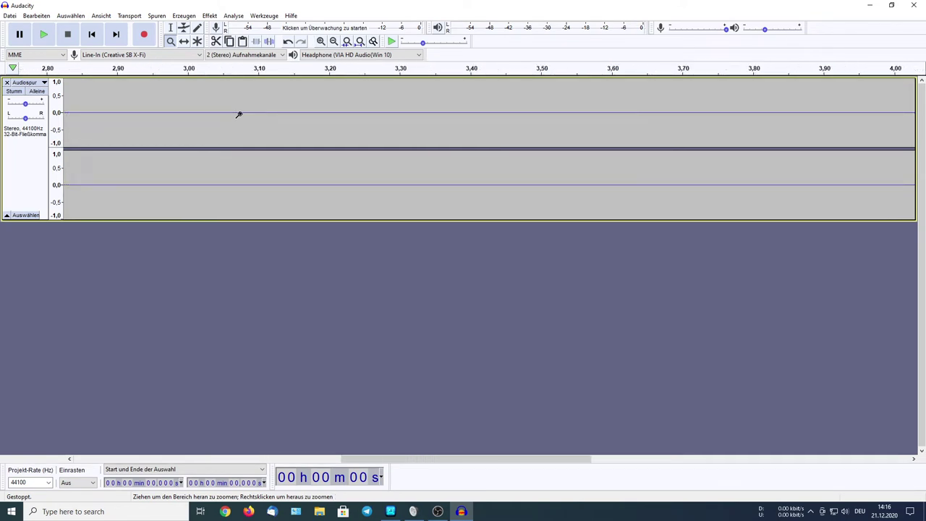
right_click(239, 114)
right_click(238, 114)
right_click(239, 114)
right_click(239, 115)
right_click(239, 114)
left_click(239, 114)
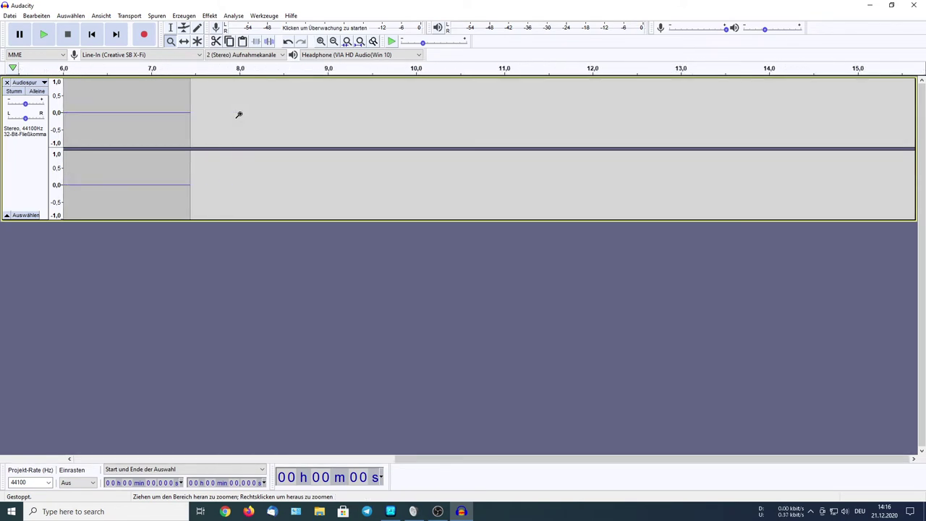
left_click(166, 113)
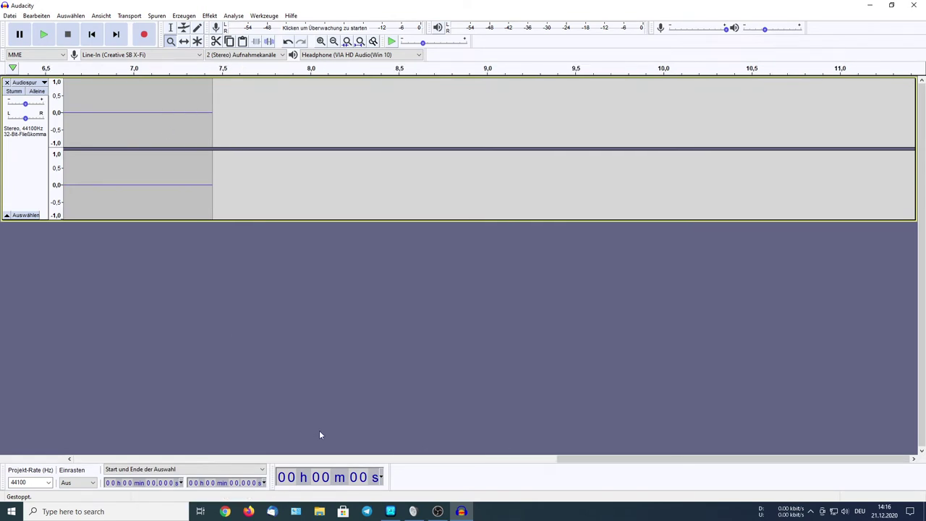
left_click(299, 455)
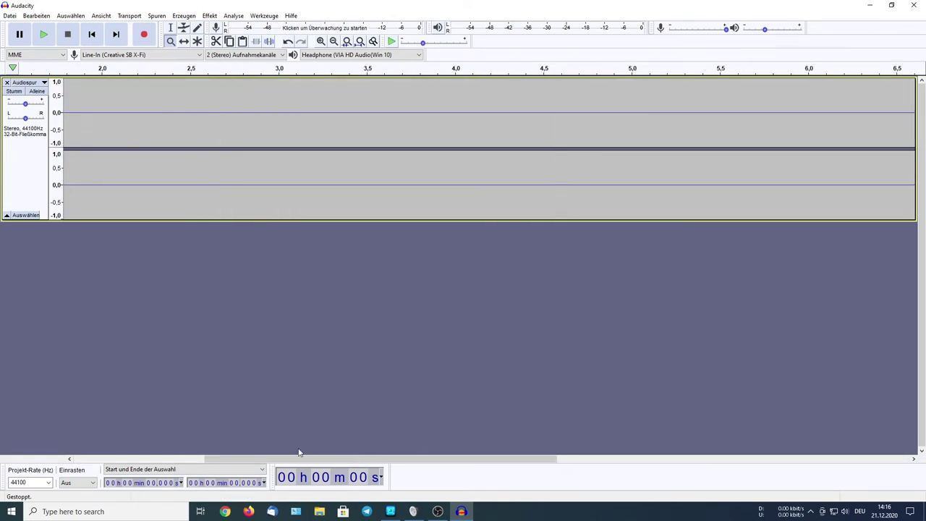
right_click(290, 101)
right_click(288, 113)
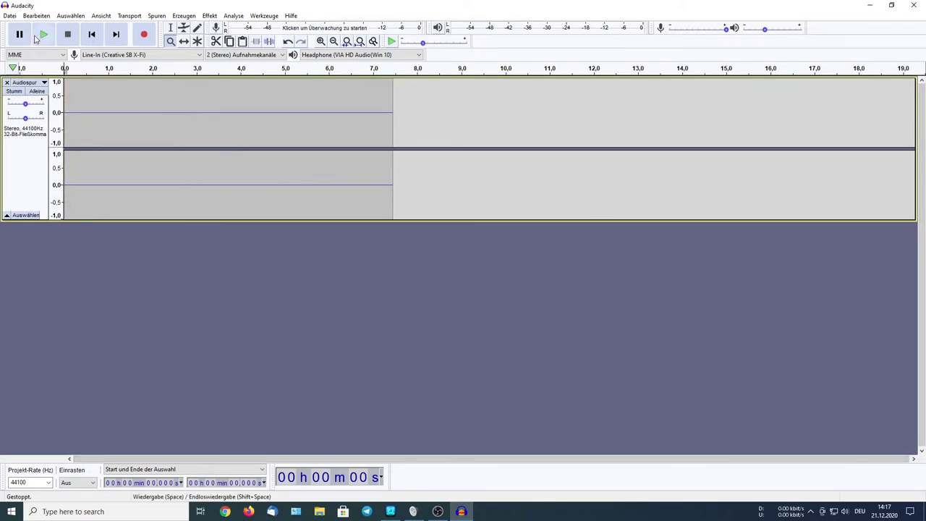
Step: Play back the recording while checking the audio mixer levels in OBS, and stop playback
mouse_move(437, 514)
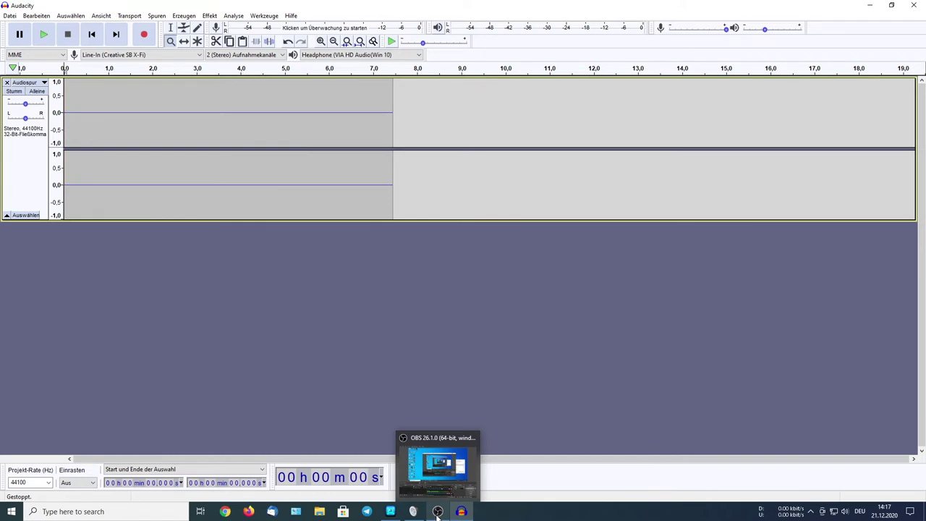
left_click(437, 514)
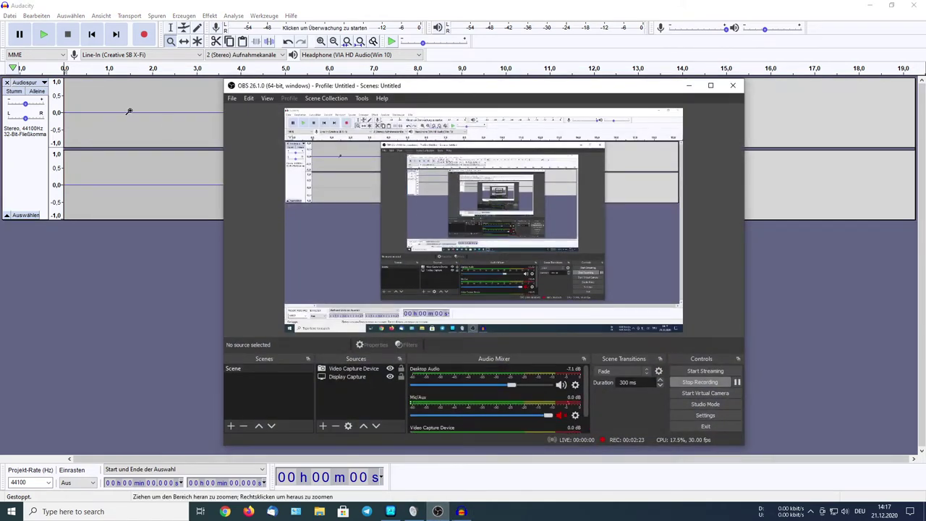
left_click(43, 34)
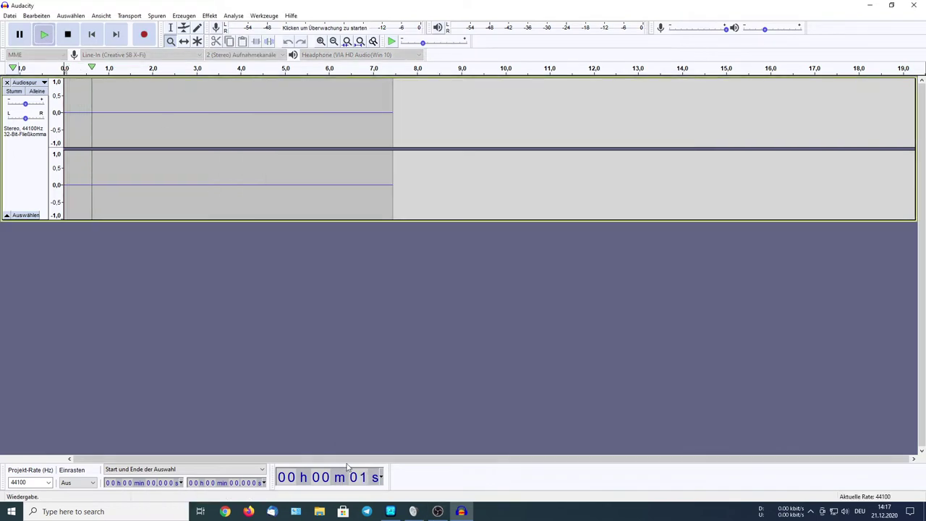
left_click(439, 512)
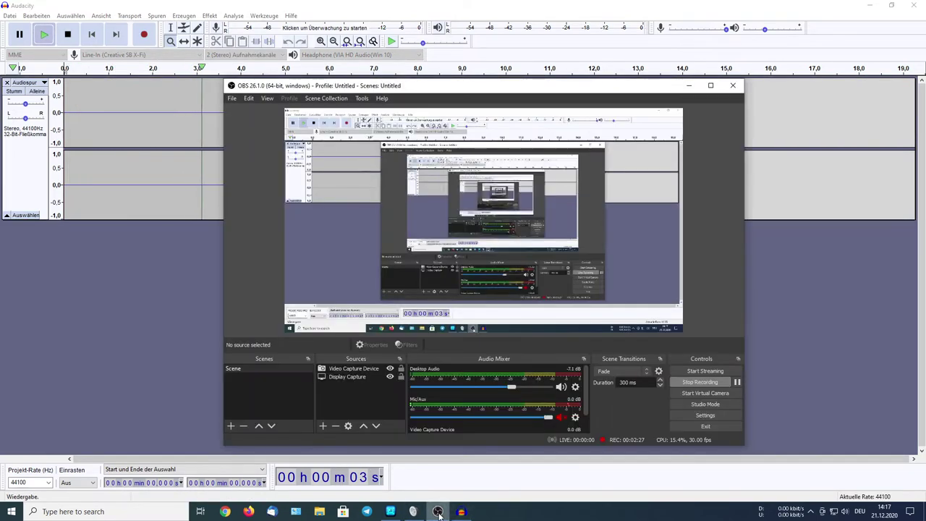
left_click(67, 35)
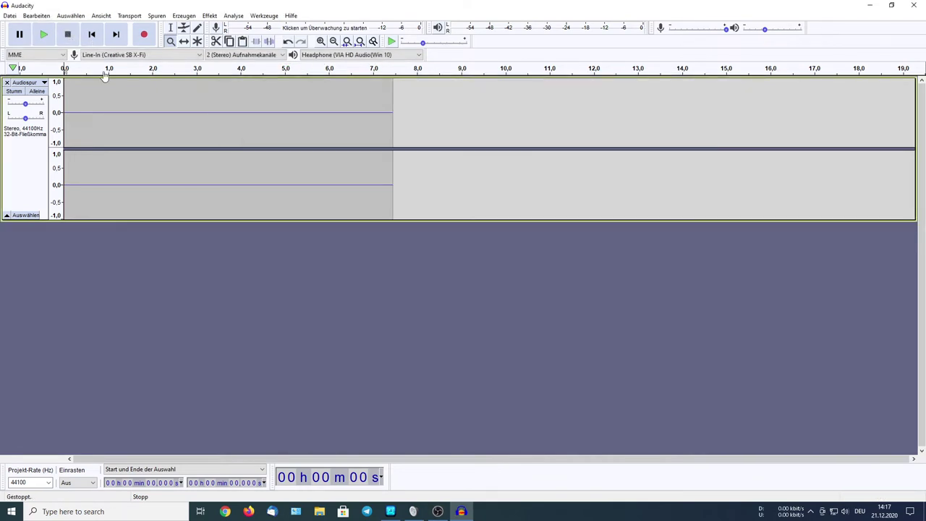
Step: Switch to OBS and unmute the Mic/Aux source in the audio mixer
left_click(437, 512)
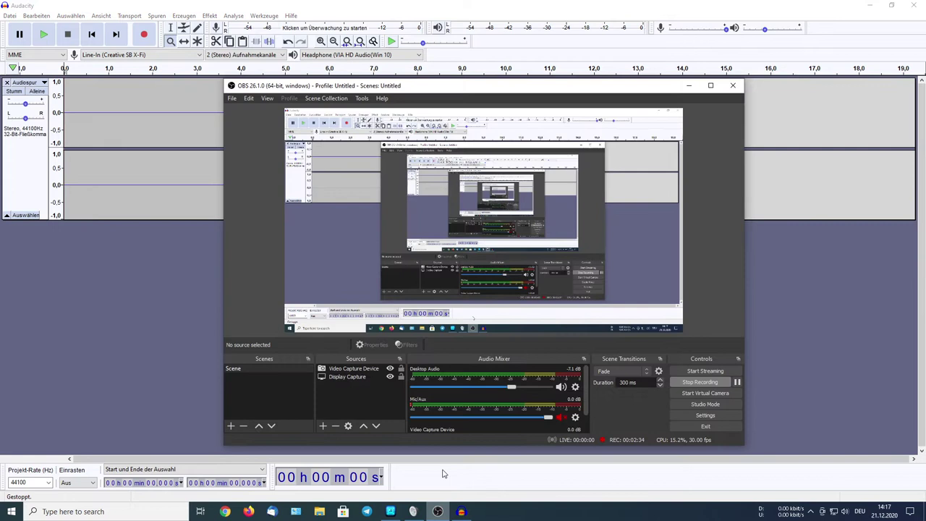
left_click(559, 418)
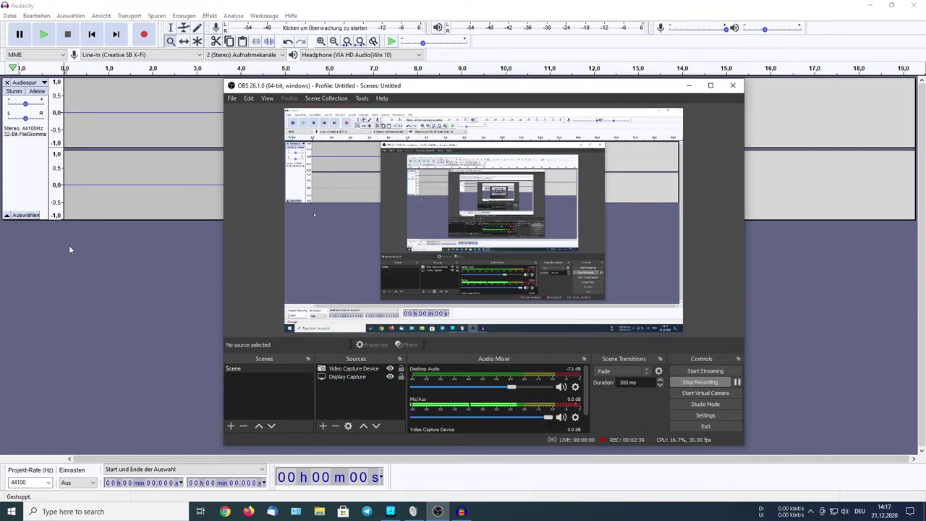
Step: Return to Audacity, select the entire recorded track and apply the Normalize effect to it
left_click(32, 154)
left_click(231, 16)
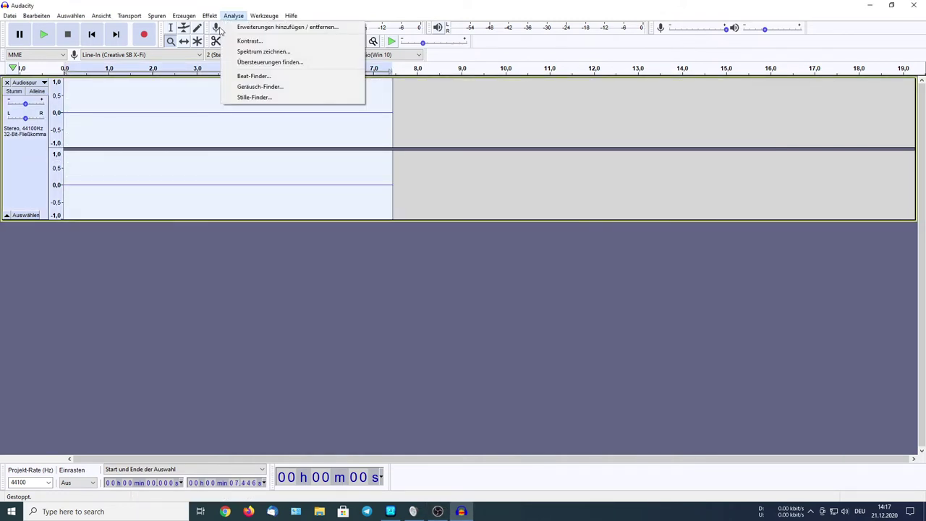
mouse_move(209, 16)
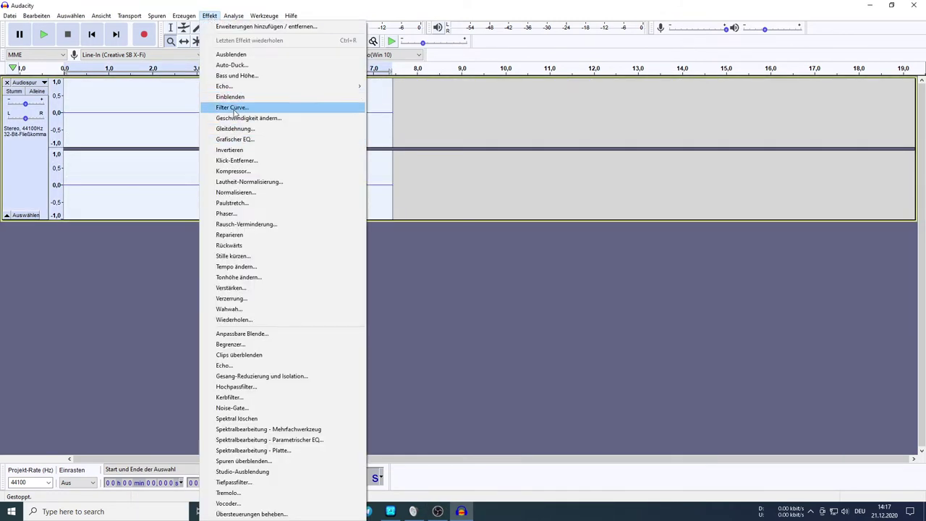
left_click(225, 191)
left_click(480, 279)
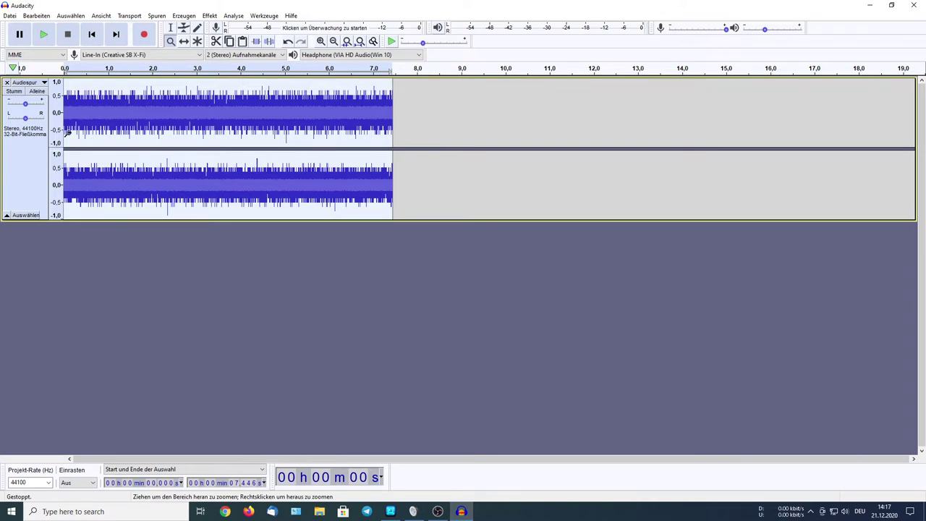
Step: Listen to part of the normalized track, stop playback and turn on input level monitoring
left_click(45, 36)
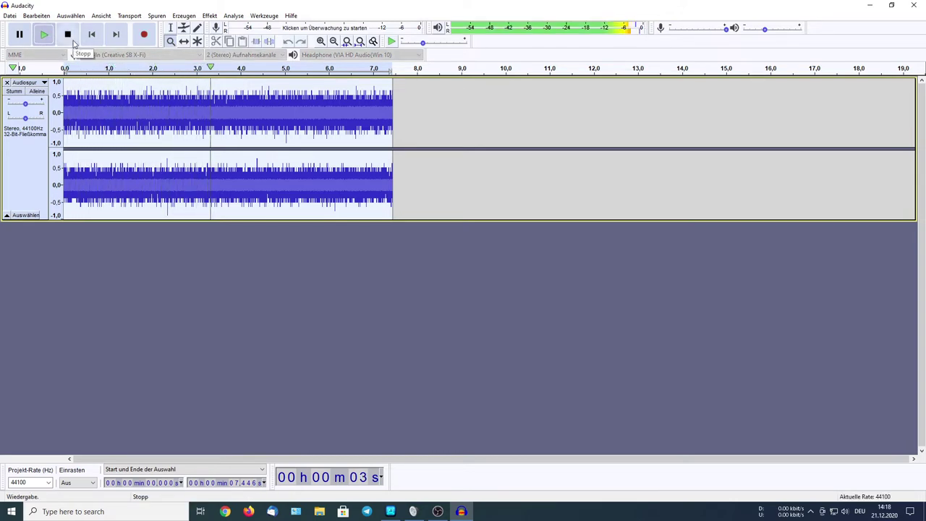
left_click(70, 39)
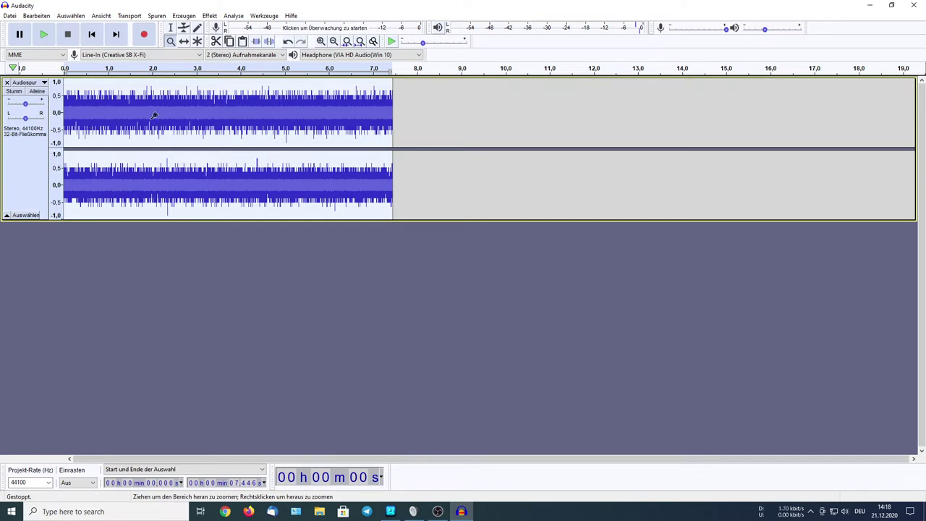
left_click(216, 27)
left_click(232, 38)
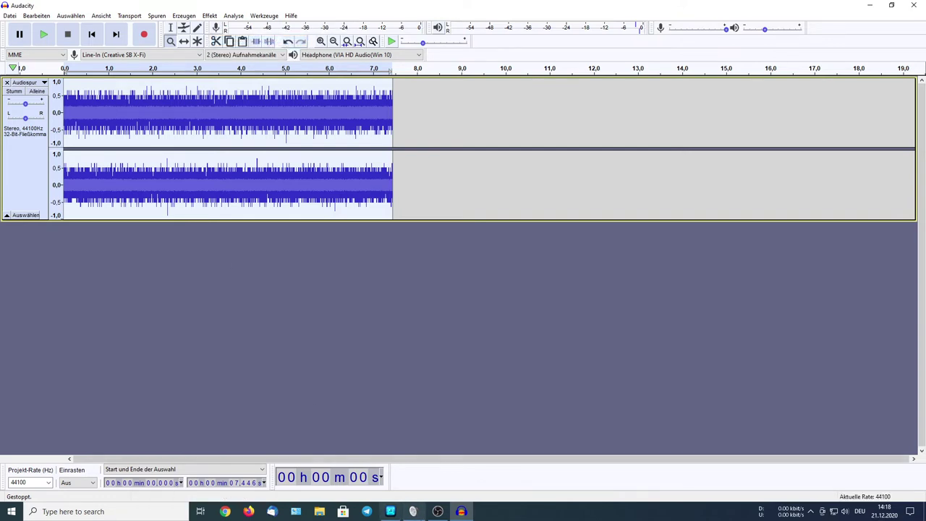
Step: Close Audacity without saving the project
mouse_move(392, 513)
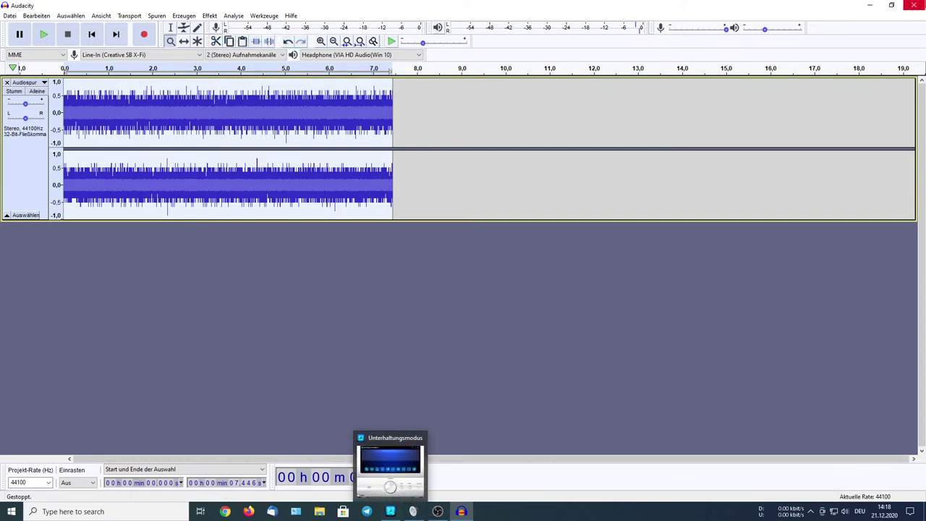
left_click(911, 5)
left_click(470, 251)
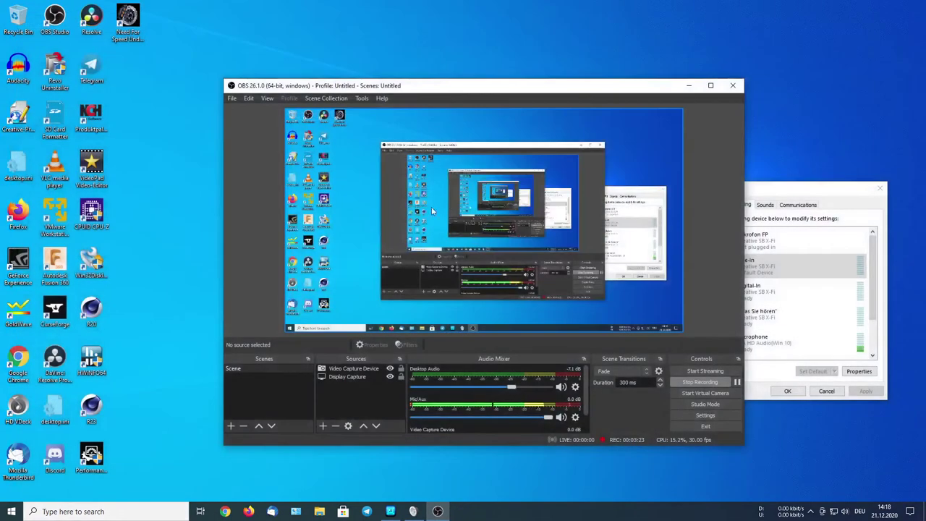
Step: Switch to the Creative console, open its connection settings and set the FlexiJack mode to Mikrofon
left_click(391, 511)
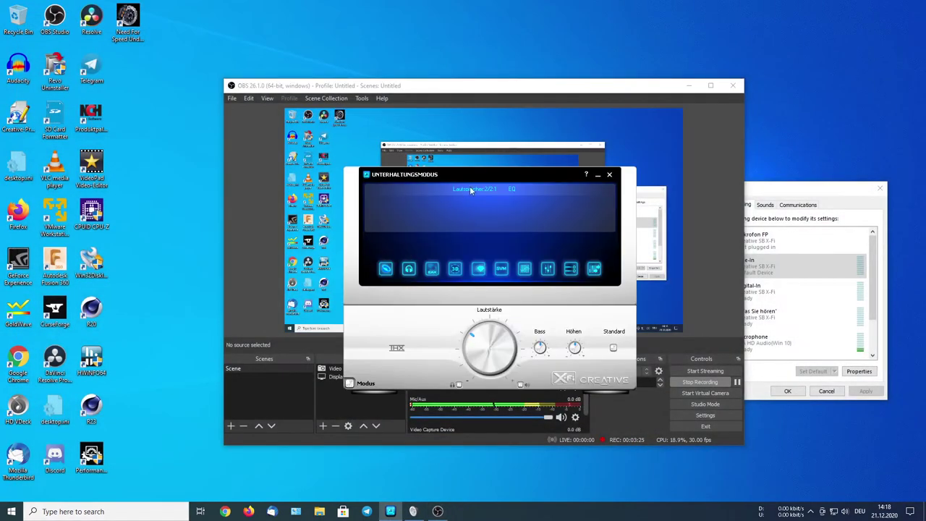
left_click(570, 268)
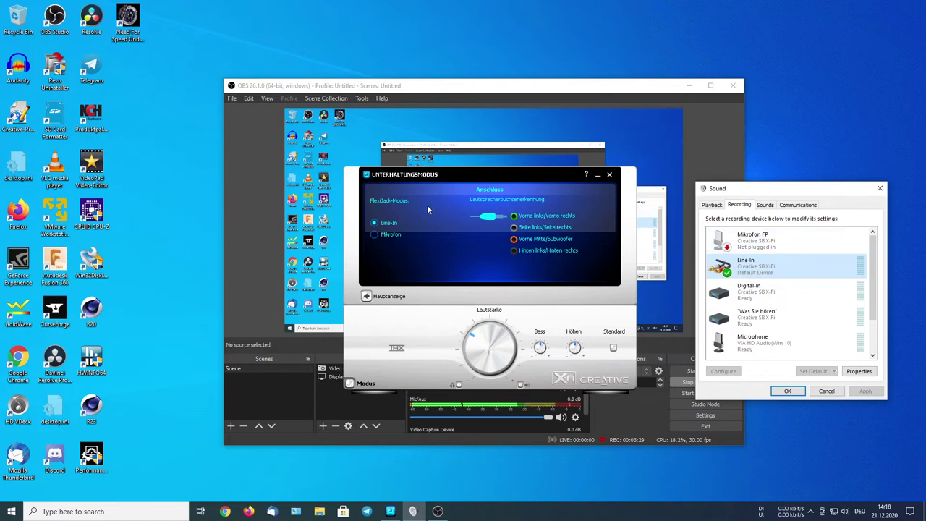
left_click(374, 236)
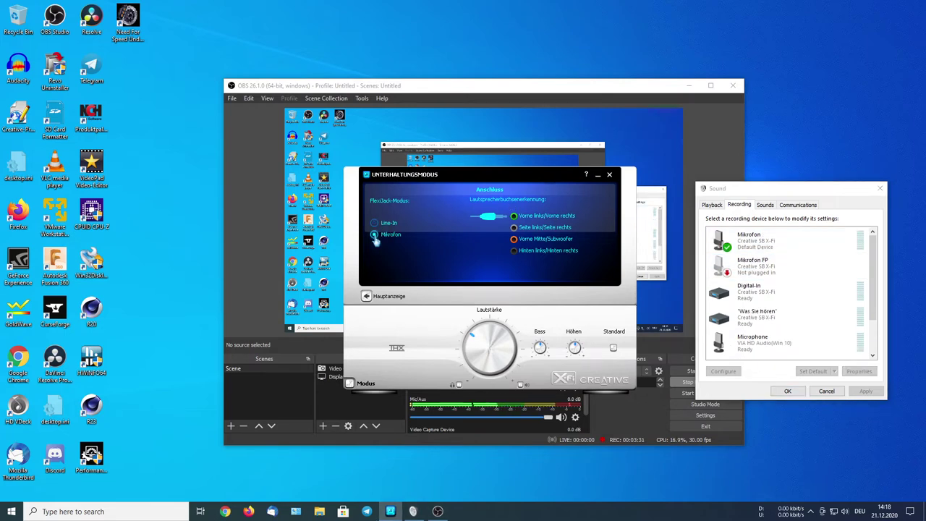
Step: Open the properties of the Creative SB X-Fi Mikrofon, check its level, enable "Listen to this device" and apply the change
double_click(746, 247)
left_click(748, 241)
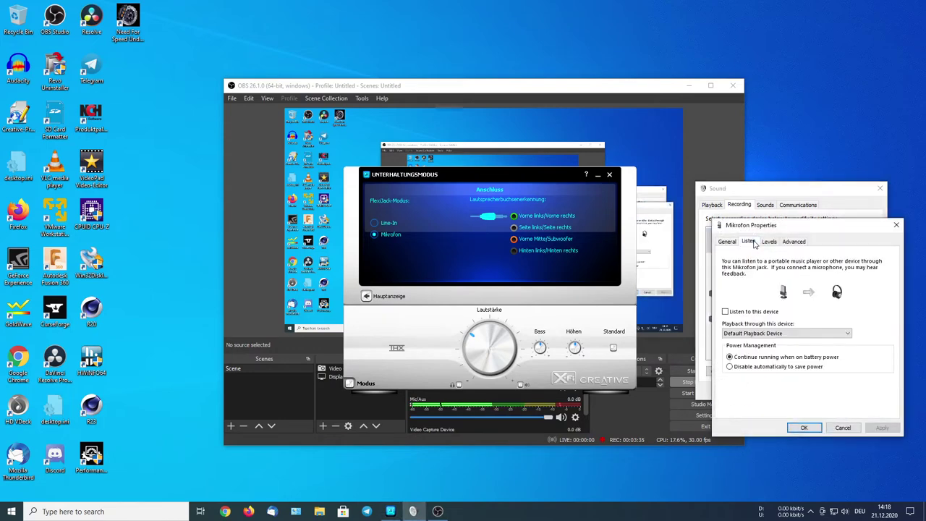
left_click(768, 242)
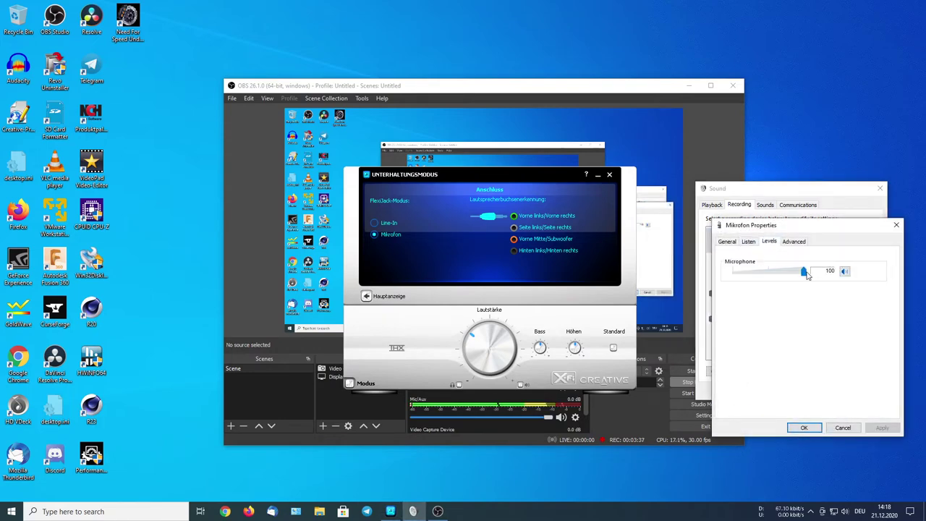
left_click(749, 241)
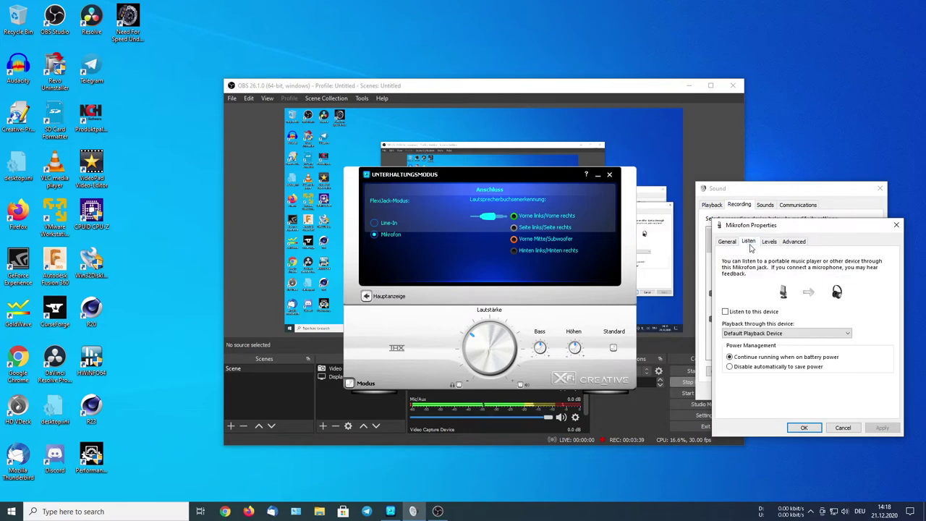
left_click(725, 312)
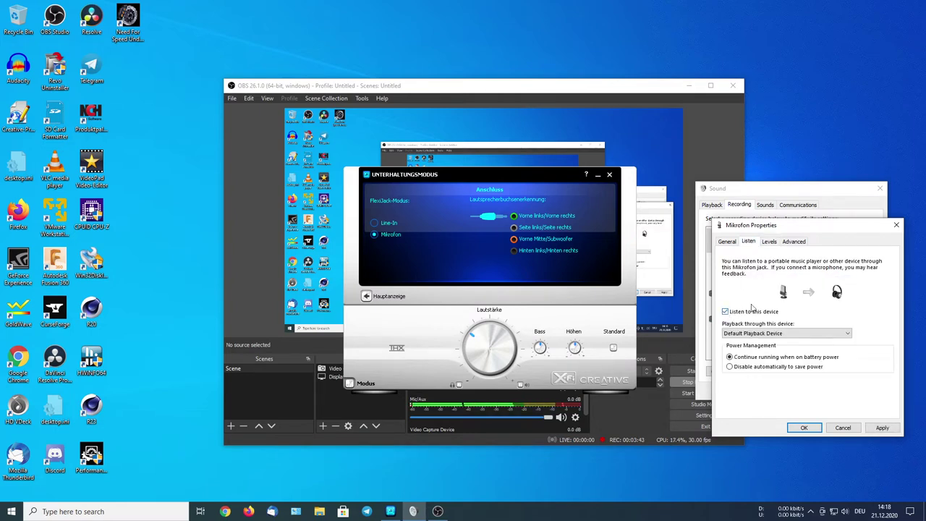
left_click(871, 431)
left_click(772, 243)
left_click(749, 242)
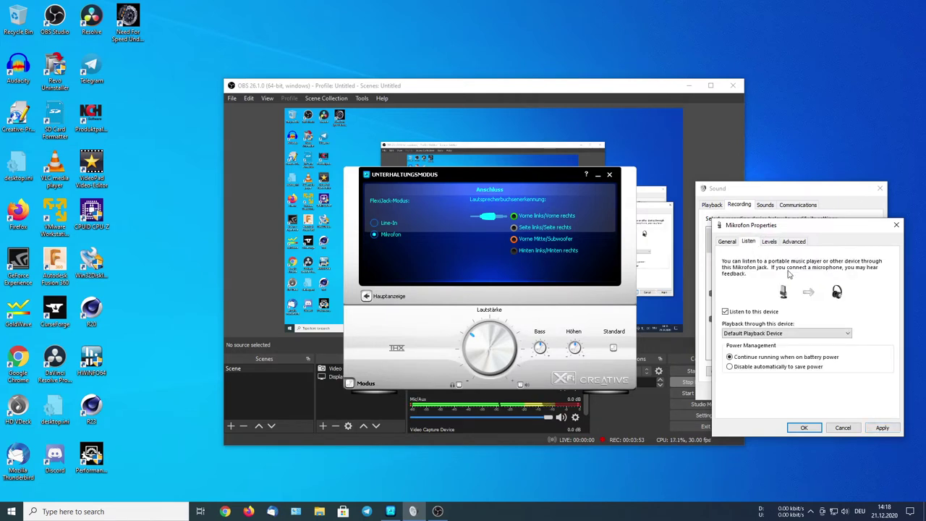
left_click(881, 428)
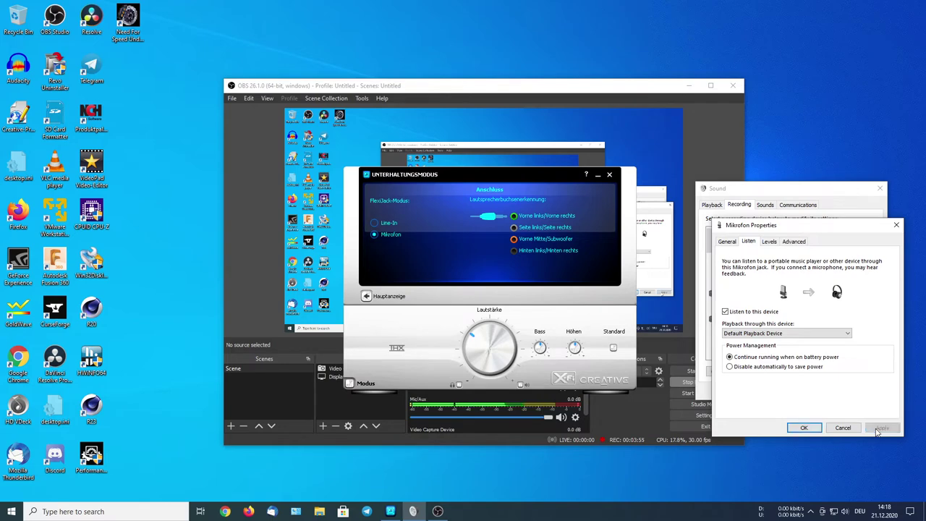
Step: Move the Creative console aside, mute Mic/Aux in the OBS audio mixer and try the level slider in the Mikrofon properties
left_click_drag(488, 175, 180, 60)
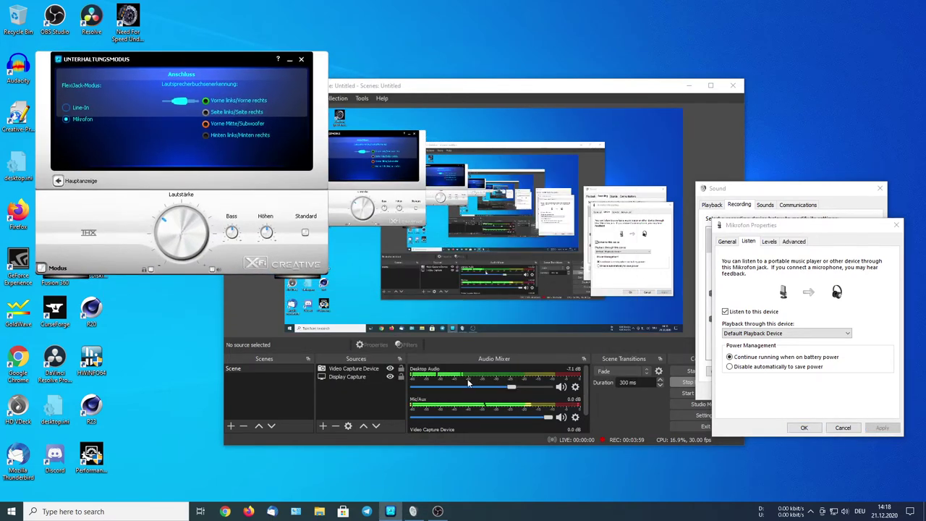
left_click(562, 419)
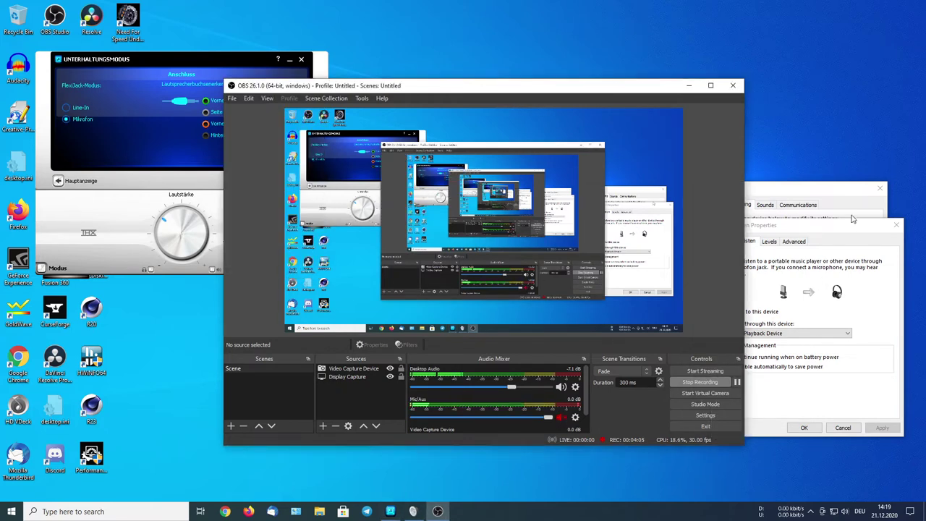
left_click(821, 232)
left_click(769, 241)
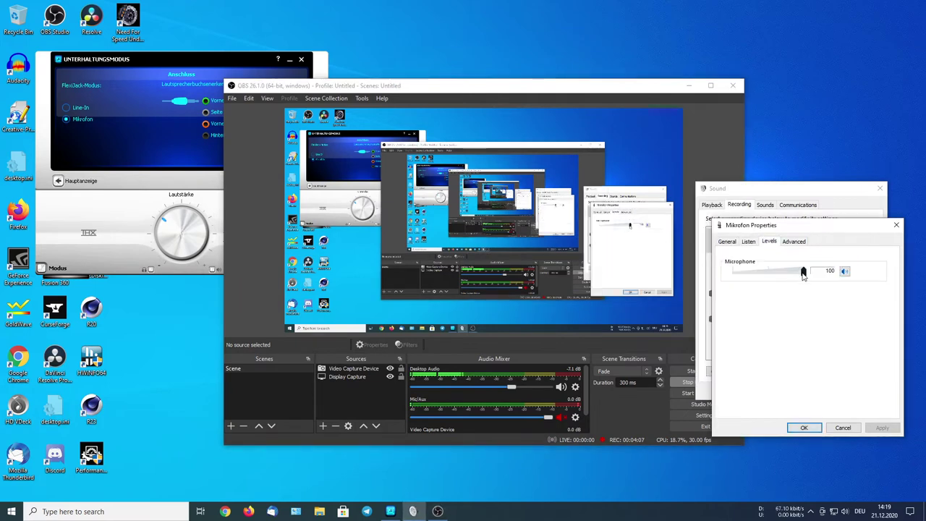
left_click_drag(801, 272, 819, 281)
Step: Turn off "Listen to this device" for the Mikrofon and unmute Mic/Aux in the OBS audio mixer
left_click(748, 241)
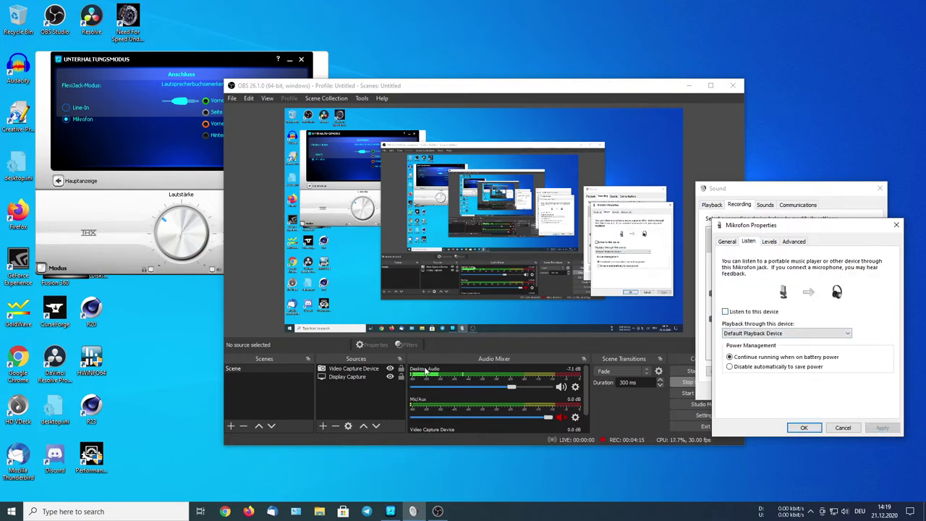
left_click(512, 418)
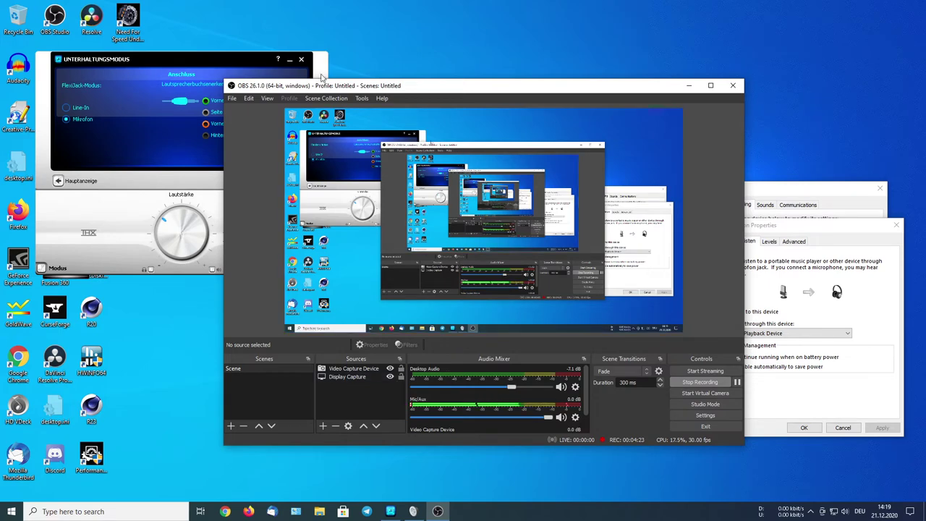
left_click_drag(205, 65, 509, 145)
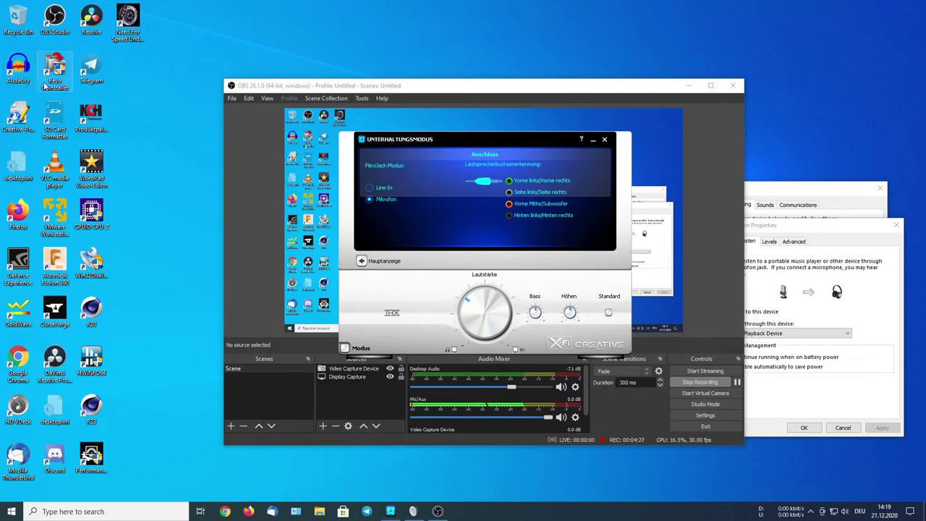
Step: Open Audacity, dismiss the welcome dialog and choose Mikrofon (Creative SB X-Fi) as the recording device
double_click(18, 68)
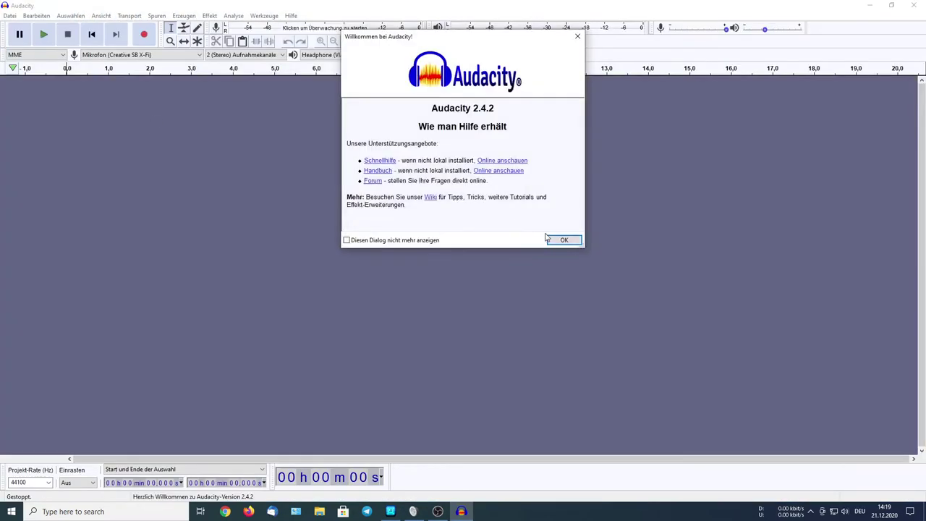
left_click(551, 240)
left_click(127, 56)
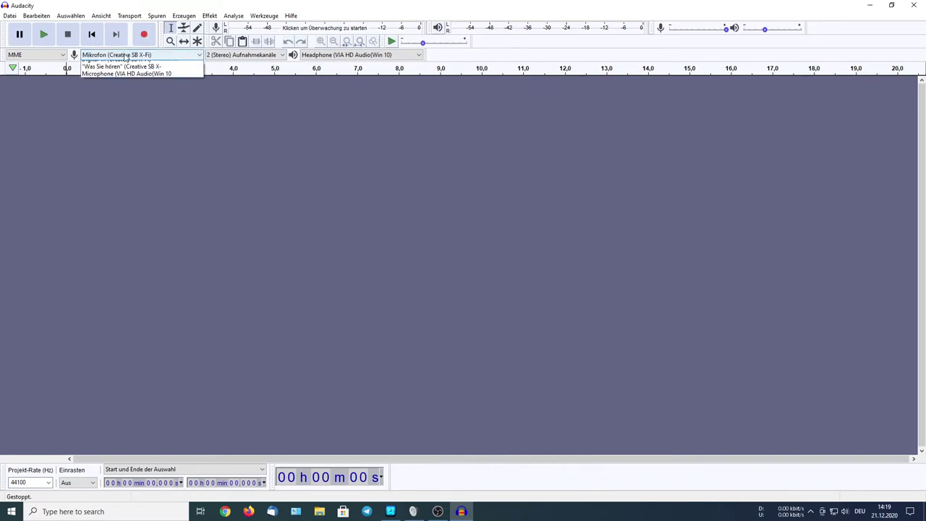
left_click(112, 65)
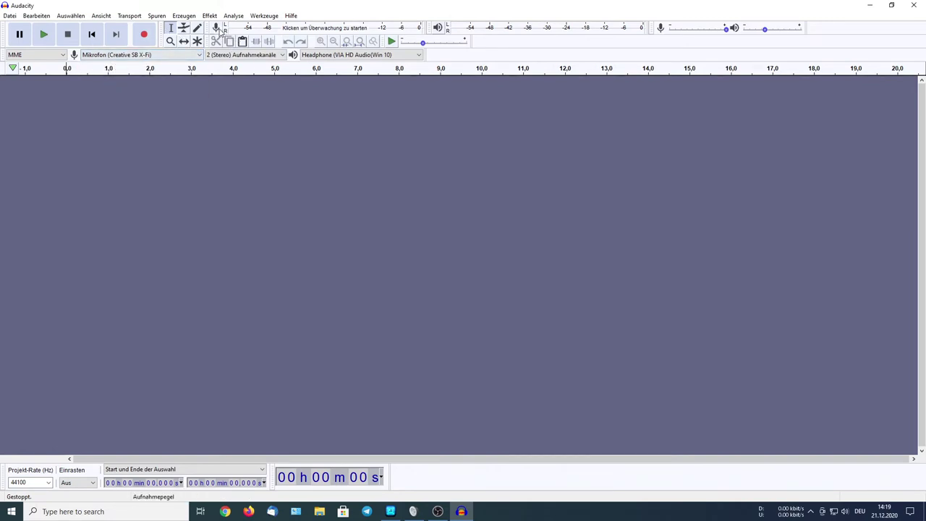
Step: Turn on input level monitoring and record about 7 seconds from the microphone input
left_click(219, 33)
left_click(235, 39)
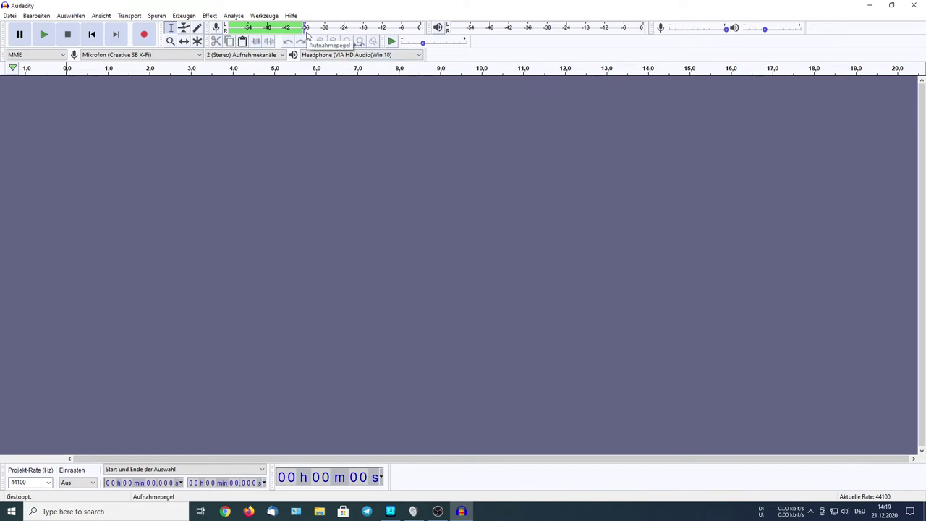
left_click(144, 34)
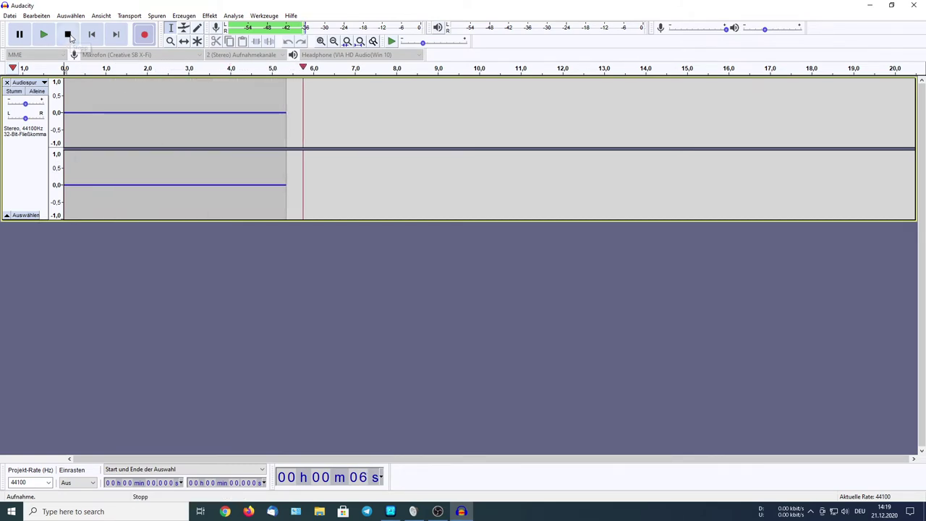
left_click(68, 35)
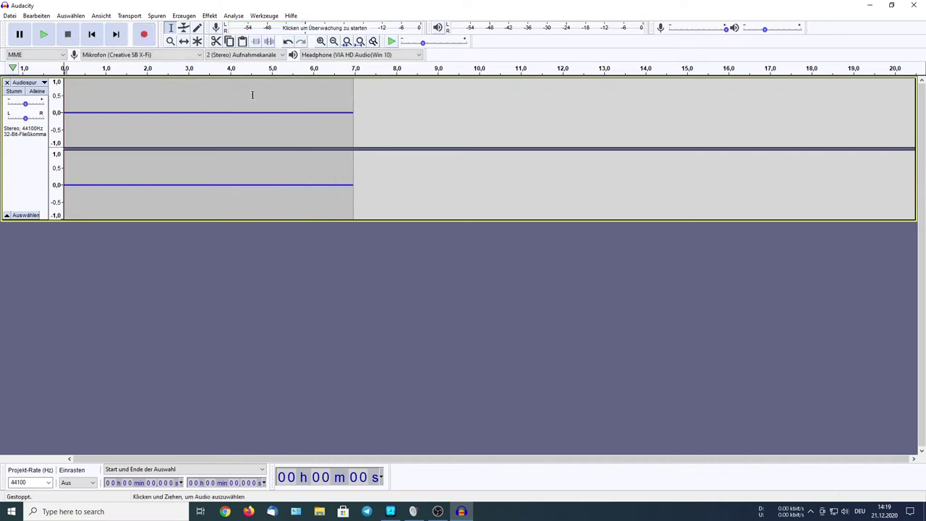
Step: Examine the recorded waveform of the microphone track at sample level and at full length for background noise
left_click(170, 41)
left_click(171, 111)
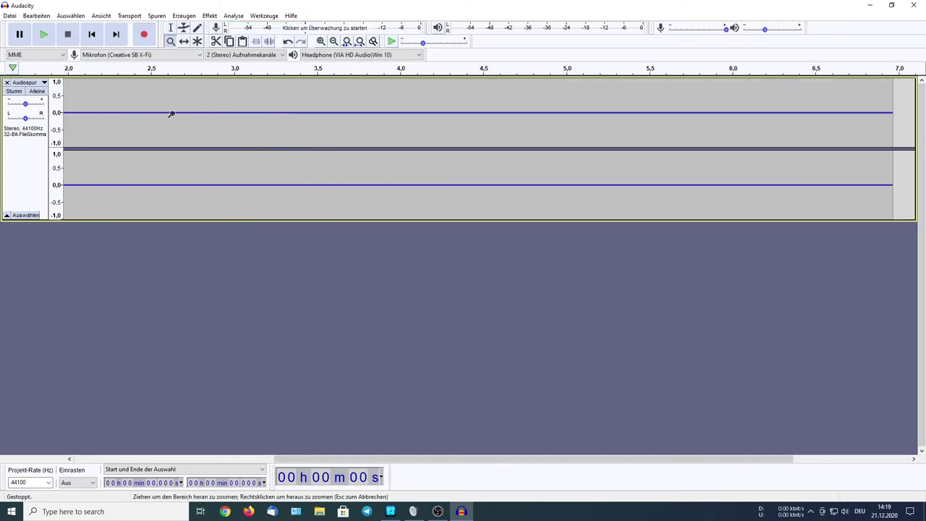
left_click(171, 112)
left_click(171, 113)
left_click(172, 113)
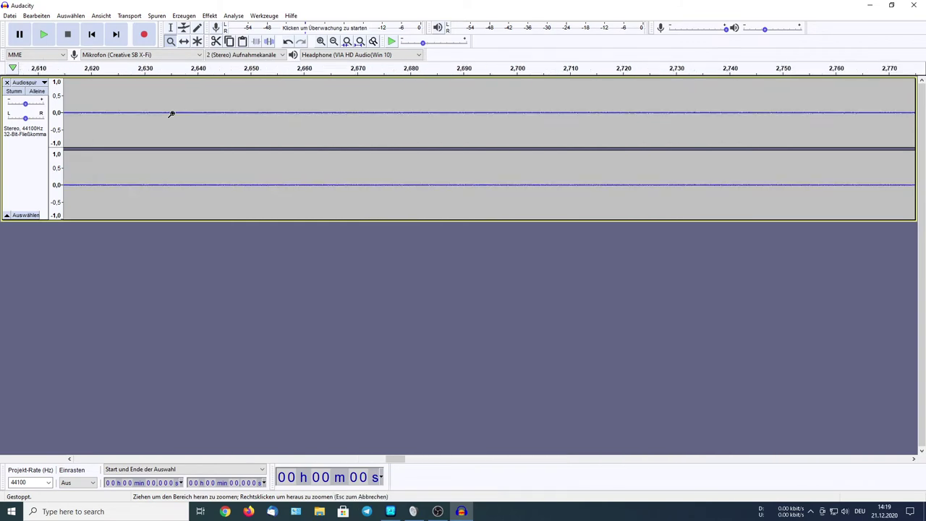
left_click(172, 113)
left_click(172, 113)
left_click(171, 113)
left_click(172, 113)
left_click(171, 113)
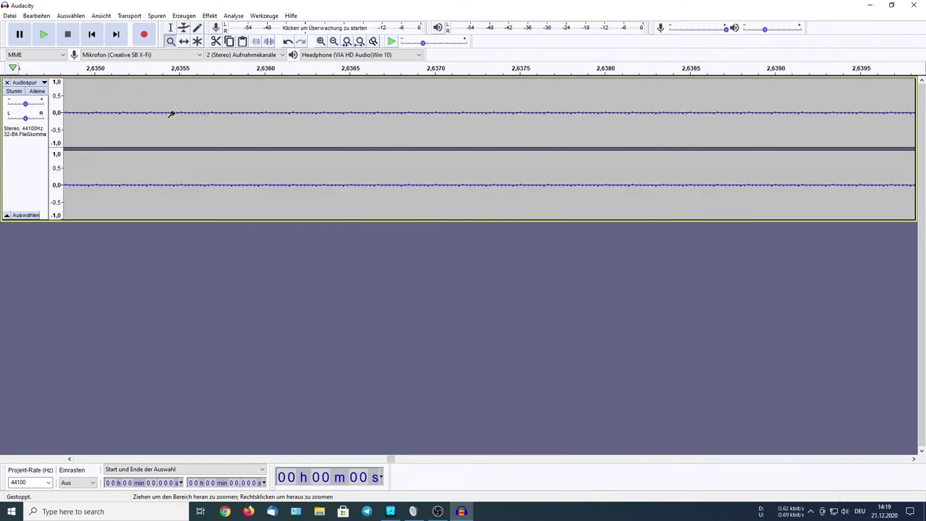
left_click(171, 112)
right_click(171, 112)
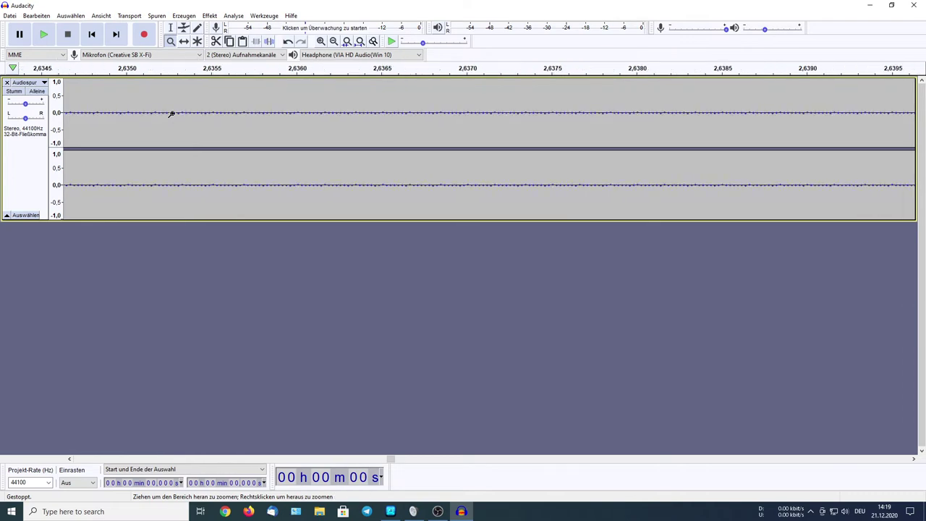
right_click(172, 113)
right_click(171, 112)
right_click(172, 113)
right_click(171, 113)
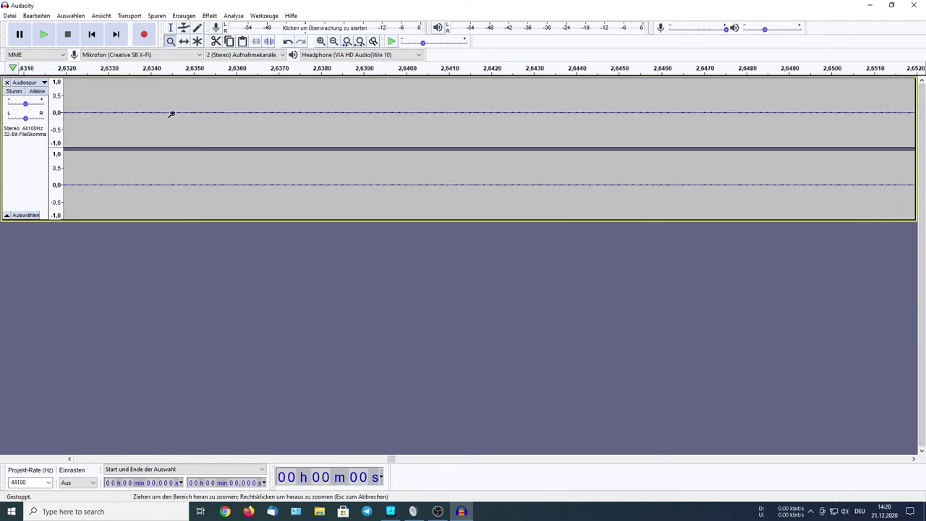
right_click(171, 113)
right_click(172, 112)
right_click(172, 112)
right_click(171, 113)
right_click(171, 113)
right_click(172, 113)
right_click(171, 113)
right_click(171, 113)
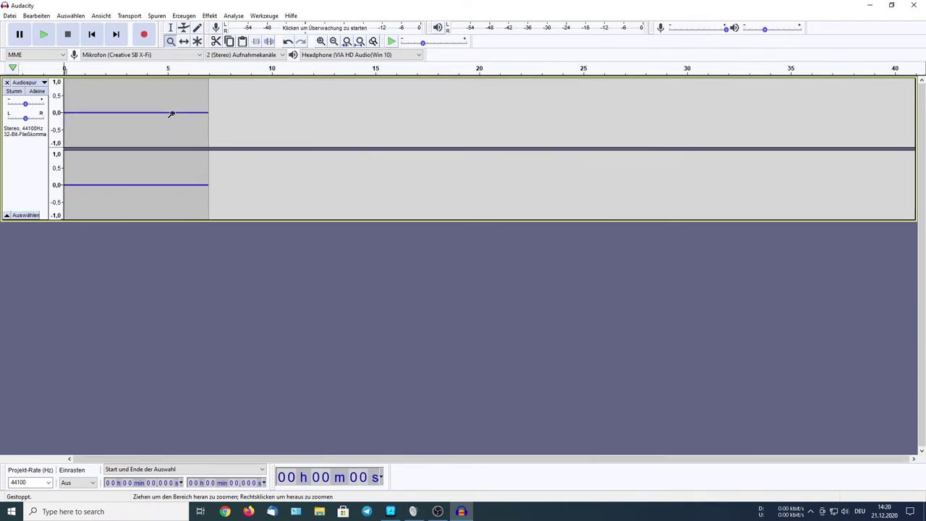
left_click(172, 113)
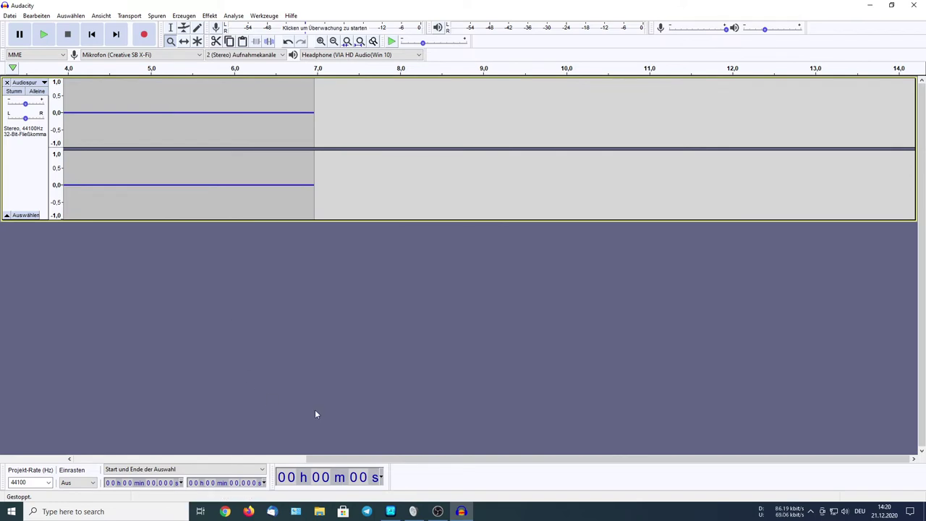
left_click_drag(347, 459, 115, 458)
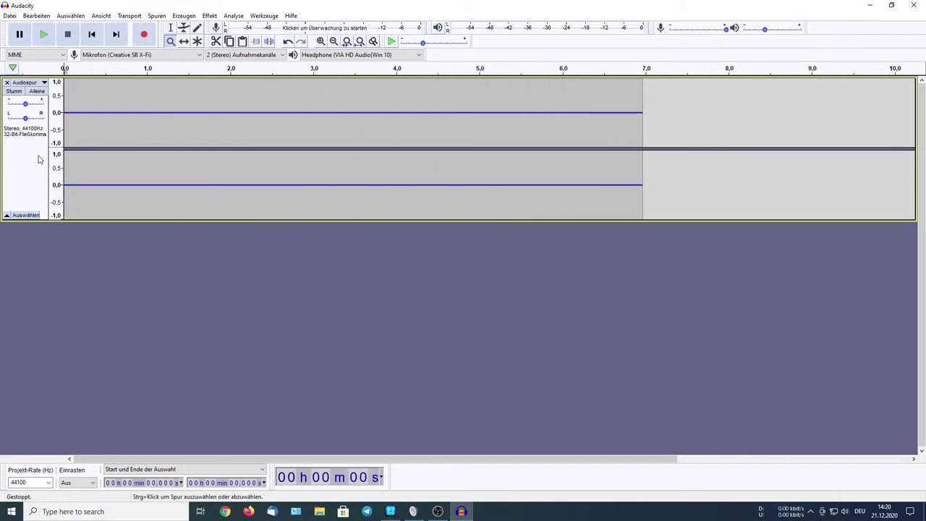
Step: Play part of the recording in Audacity with the Mic/Aux source in OBS muted, and unmute that source after stopping playback
left_click(437, 511)
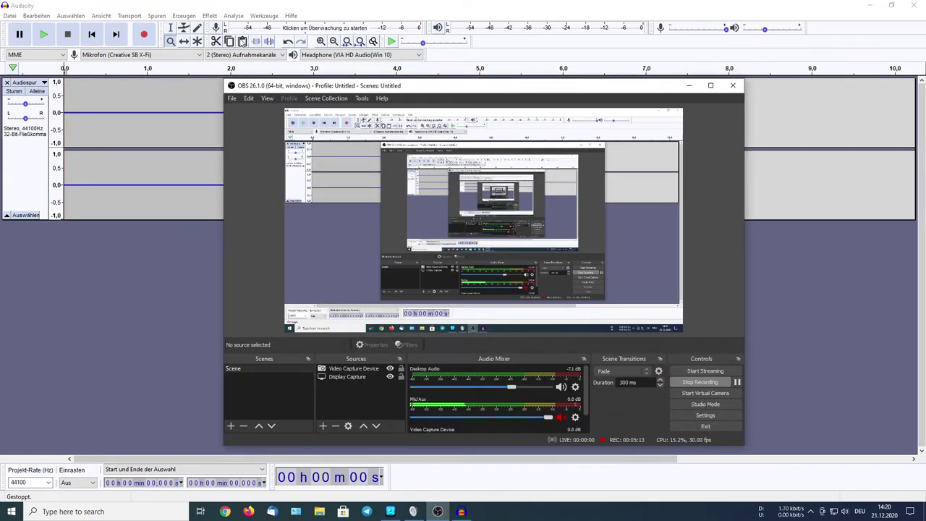
left_click(43, 34)
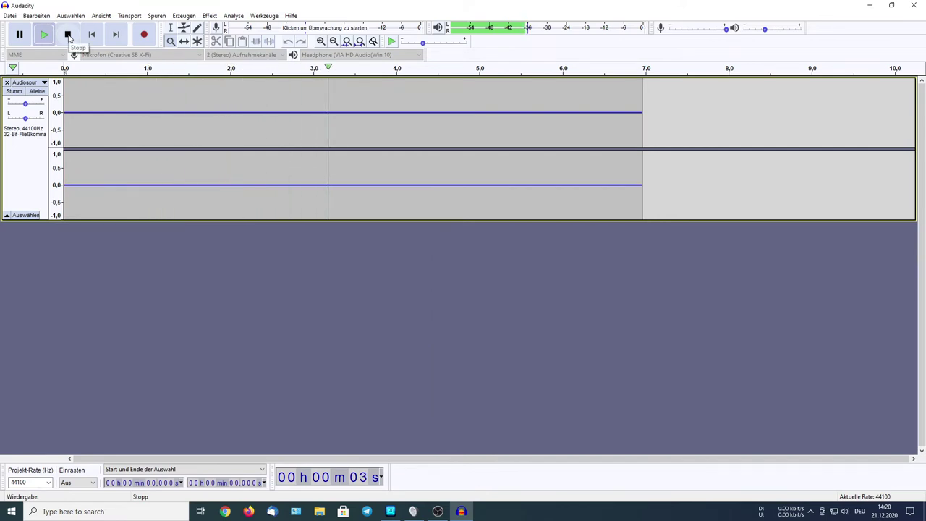
left_click(68, 35)
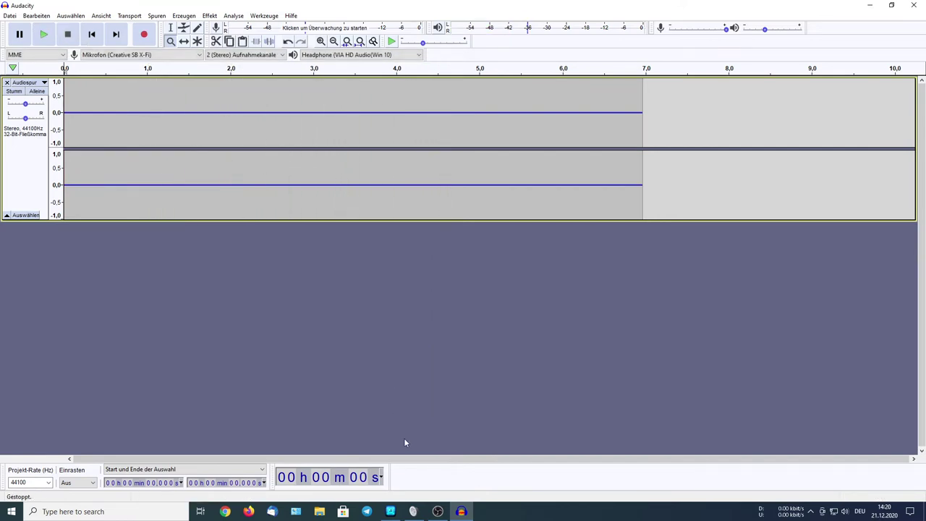
left_click(438, 511)
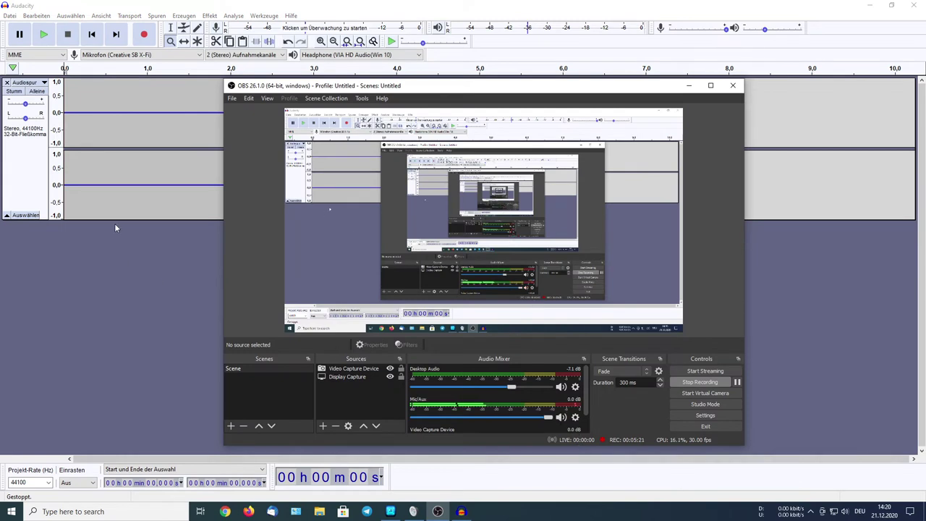
Step: Select the whole microphone track and normalize it to a peak amplitude of -1,0 dB with DC offset removal
left_click(21, 169)
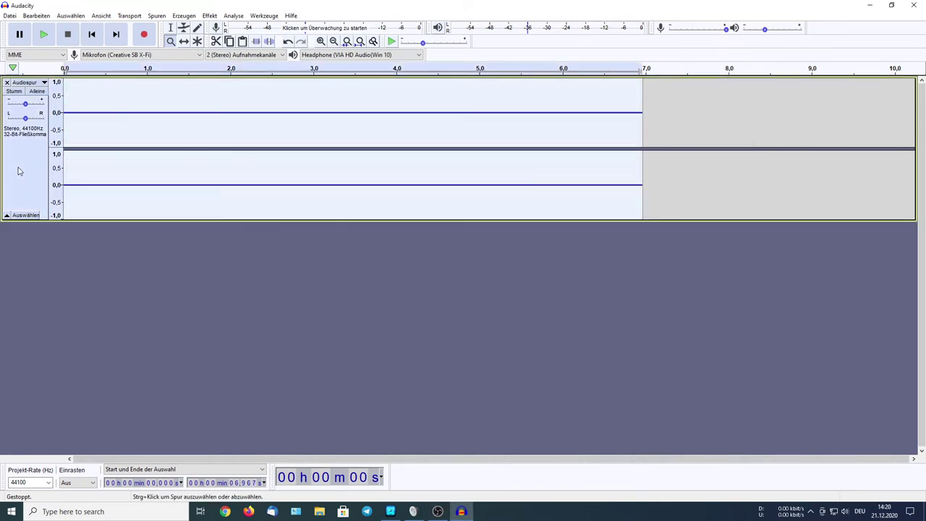
left_click(233, 15)
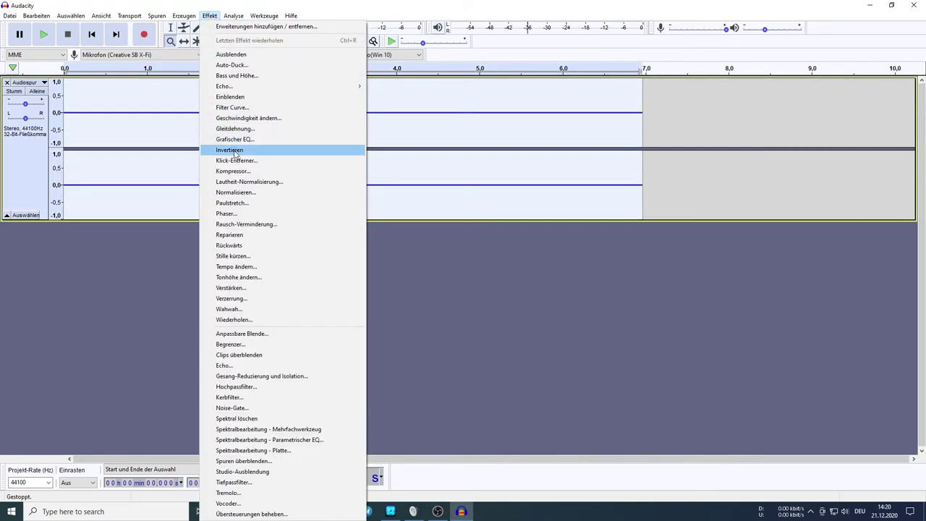
left_click(236, 192)
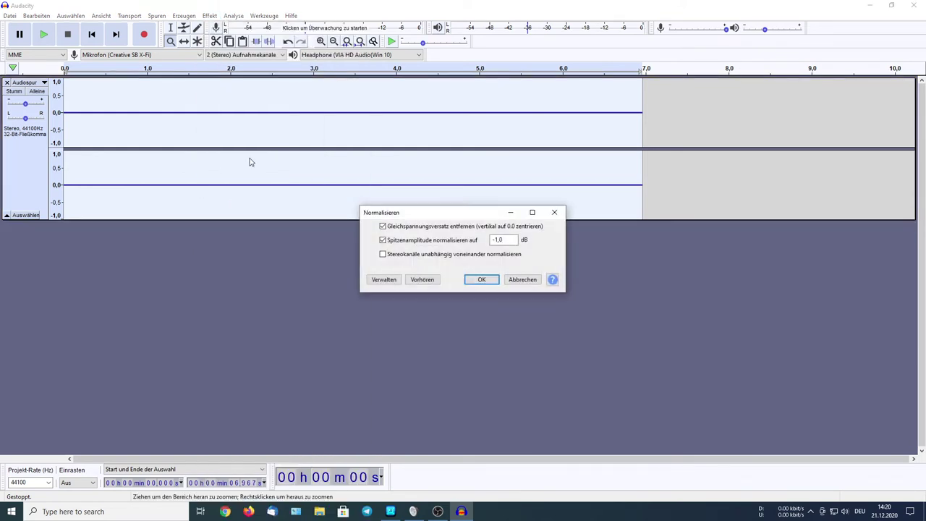
left_click(478, 280)
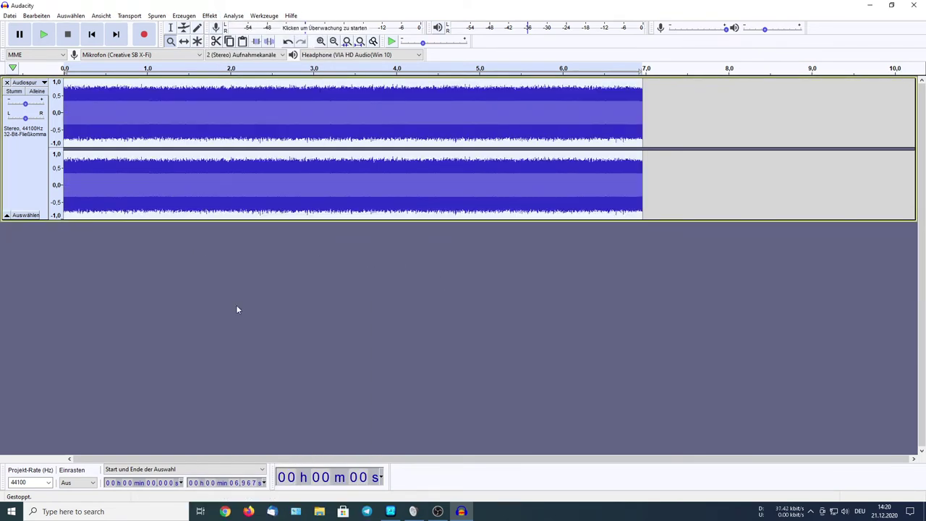
Step: Play a few seconds of the normalized microphone recording to listen to its background noise, and stop playback
mouse_move(437, 514)
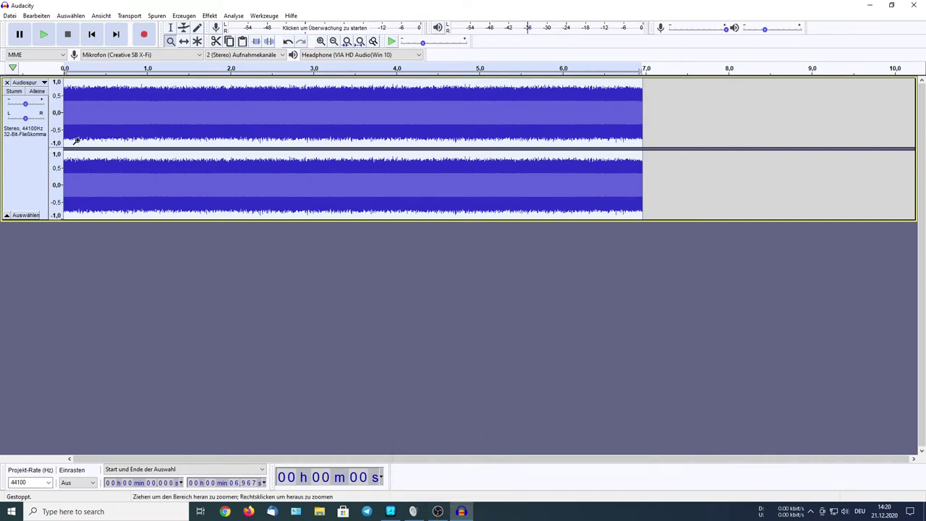
left_click(48, 40)
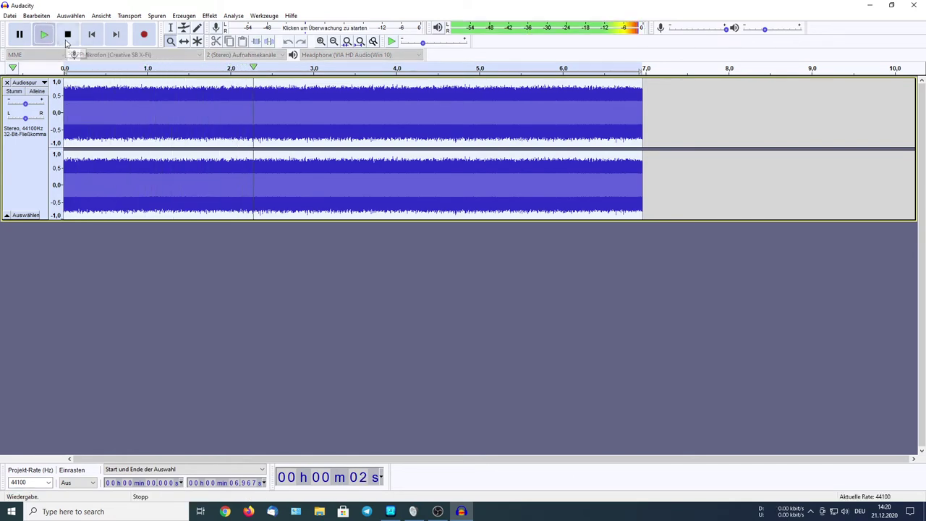
left_click(67, 35)
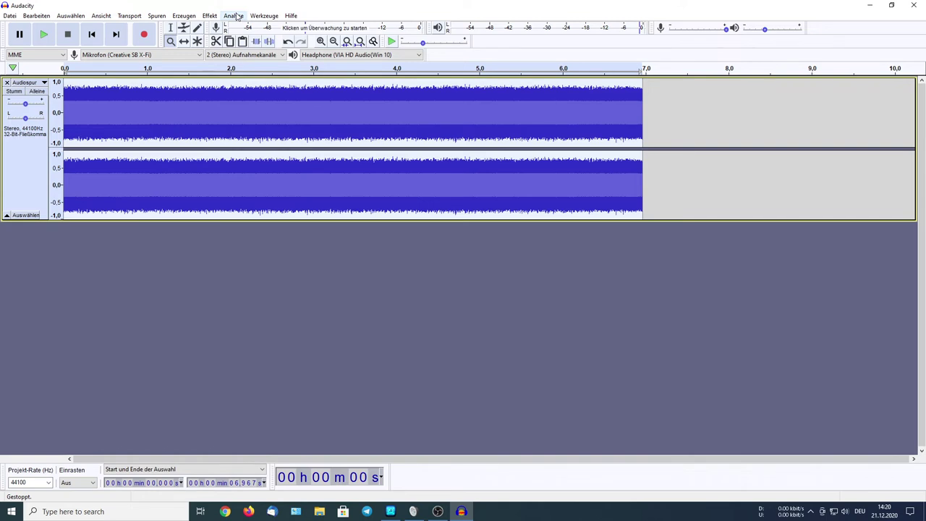
Step: Plot the frequency spectrum of the normalized recording and widen the analysis window in both directions
left_click(234, 16)
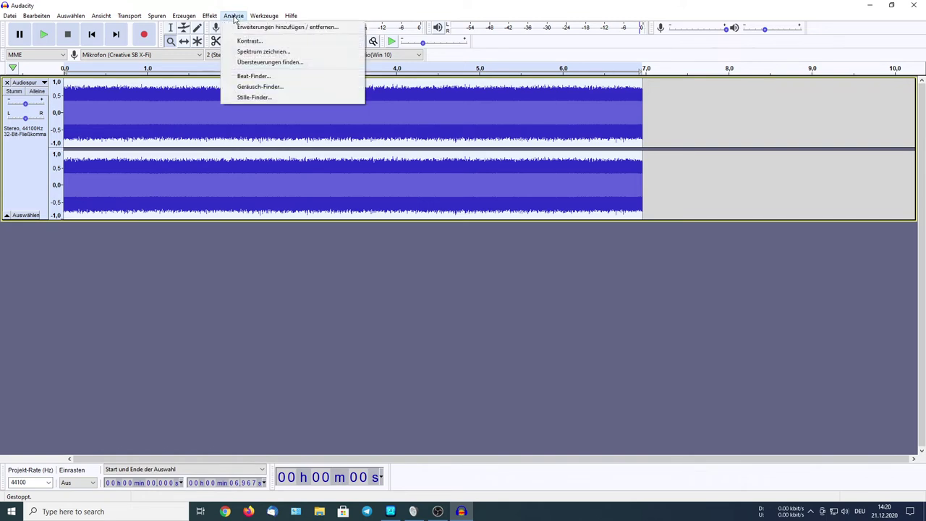
left_click(261, 51)
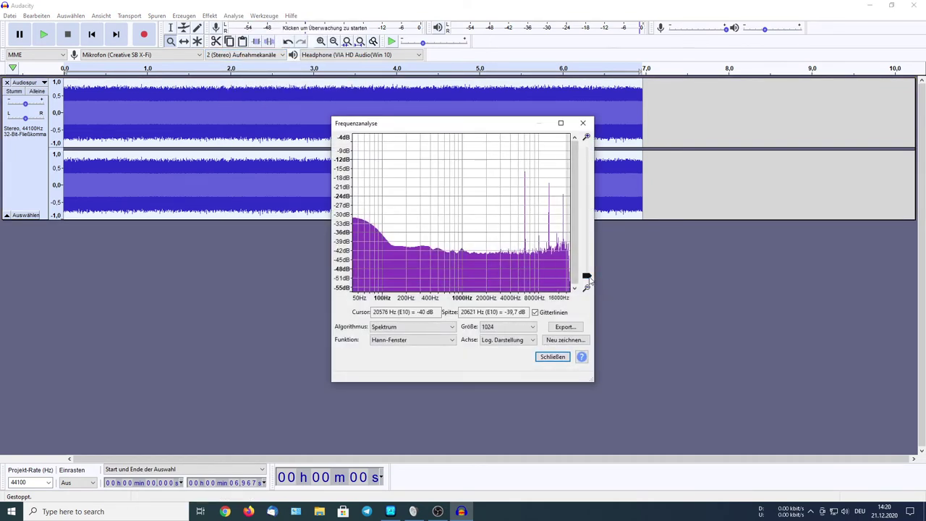
left_click(587, 277)
left_click_drag(595, 239, 857, 239)
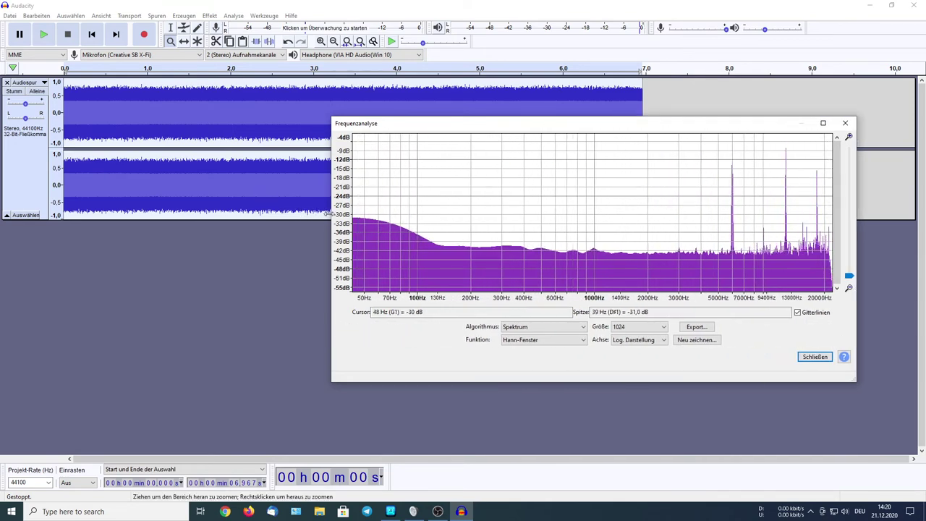
left_click_drag(327, 215, 2, 214)
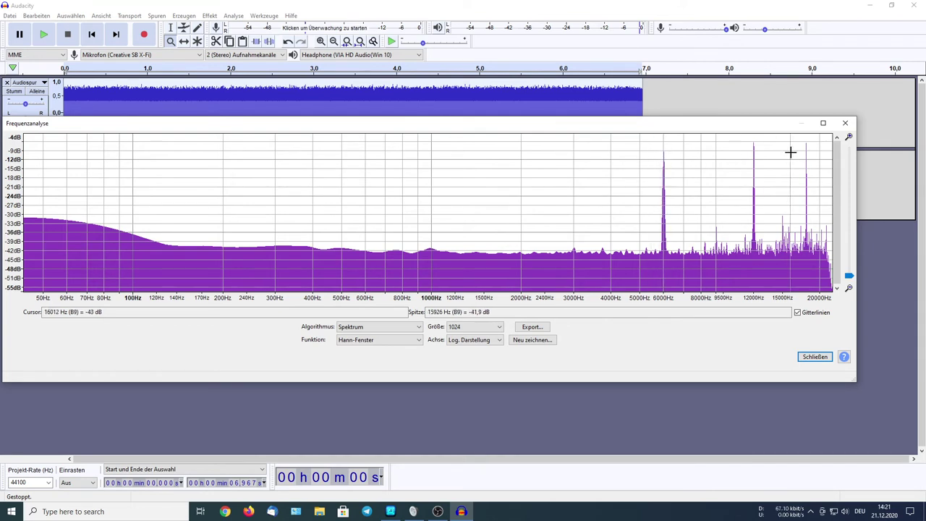
Step: Magnify the spectrum's dB scale, examine the noise spikes above 5000 Hz, and close the frequency analysis
left_click_drag(850, 275, 845, 152)
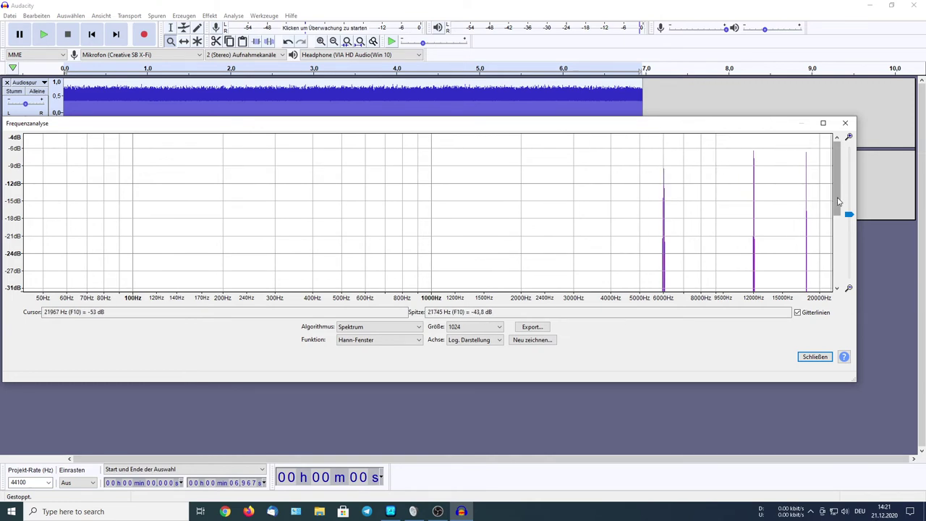
mouse_move(836, 174)
left_mouse_down()
mouse_move(836, 235)
mouse_move(832, 171)
left_mouse_up()
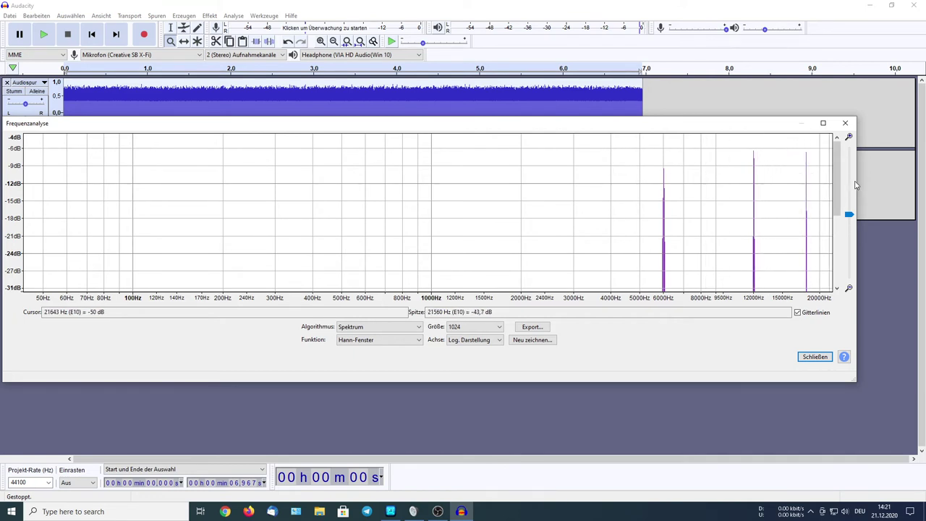
mouse_move(836, 174)
left_mouse_down()
mouse_move(834, 246)
mouse_move(836, 174)
left_mouse_up()
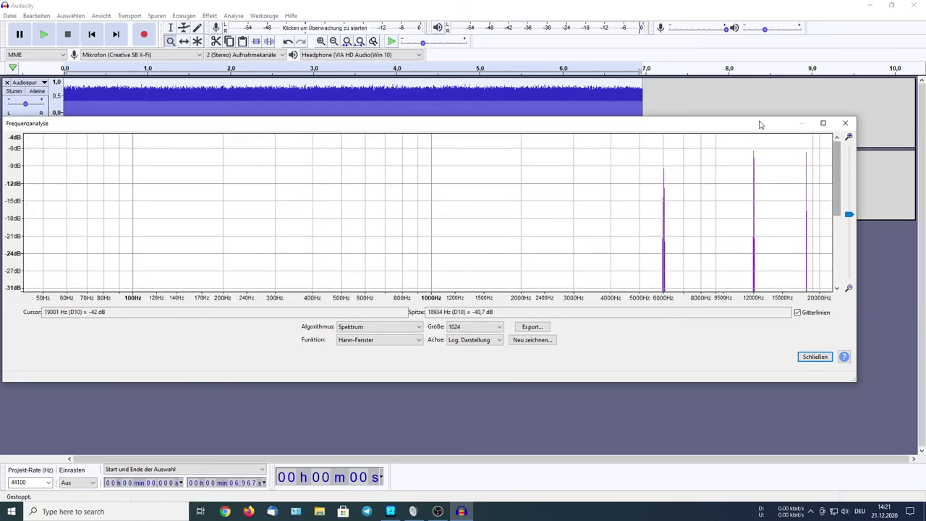
left_click(846, 124)
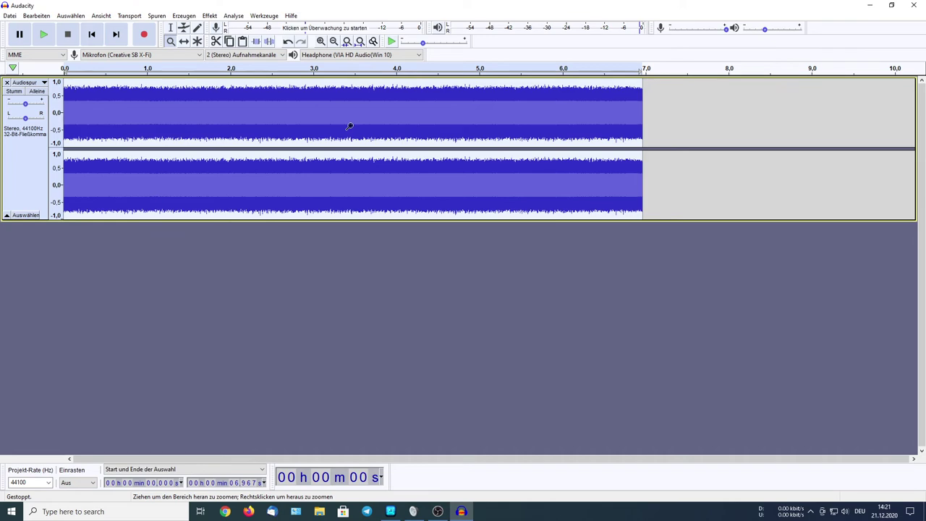
Step: Restore the Audacity window to its smaller size, move it aside and minimize it to reveal OBS
left_click(891, 5)
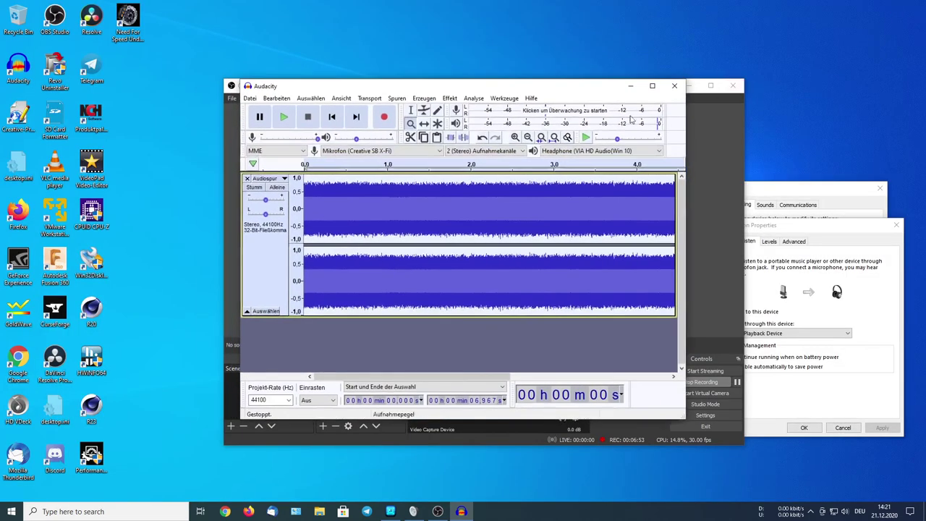
left_click_drag(495, 89, 391, 89)
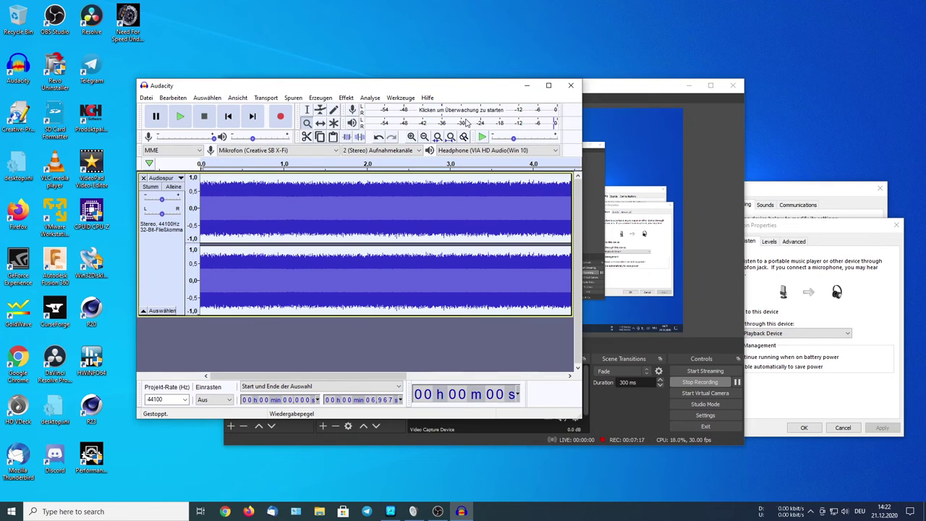
left_click(528, 86)
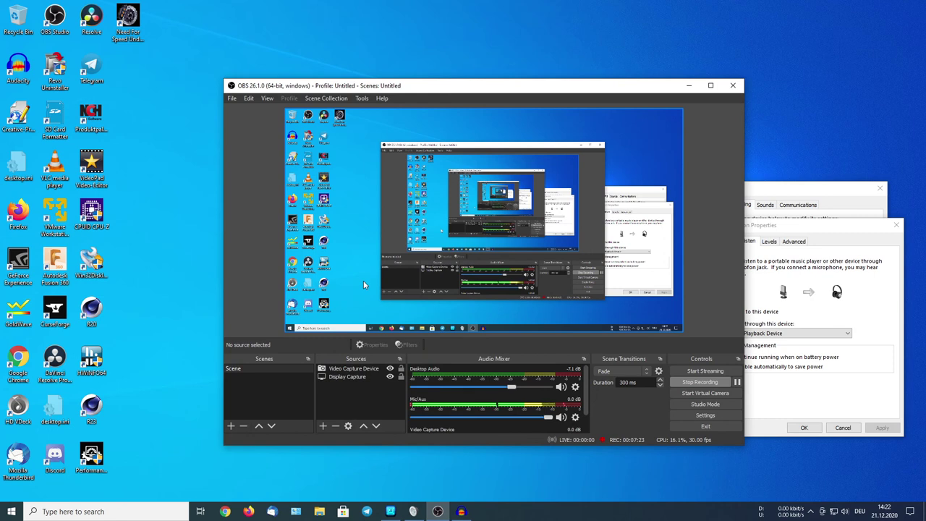